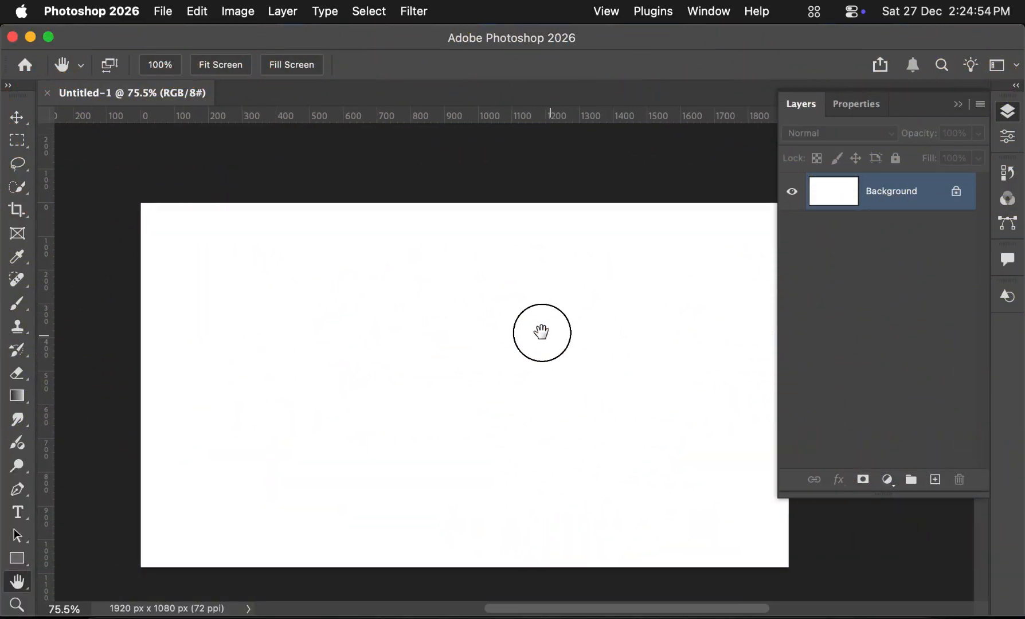
Step: Place the wood-floor park image from Finder's recent files into the blank 1920 x 1080 px document
{"action": "left_click_drag", "start_coordinate": [540, 334], "coordinate": [512, 312]}
{"action": "scroll", "coordinate": [511, 318], "scroll_direction": "up", "scroll_amount": 2}
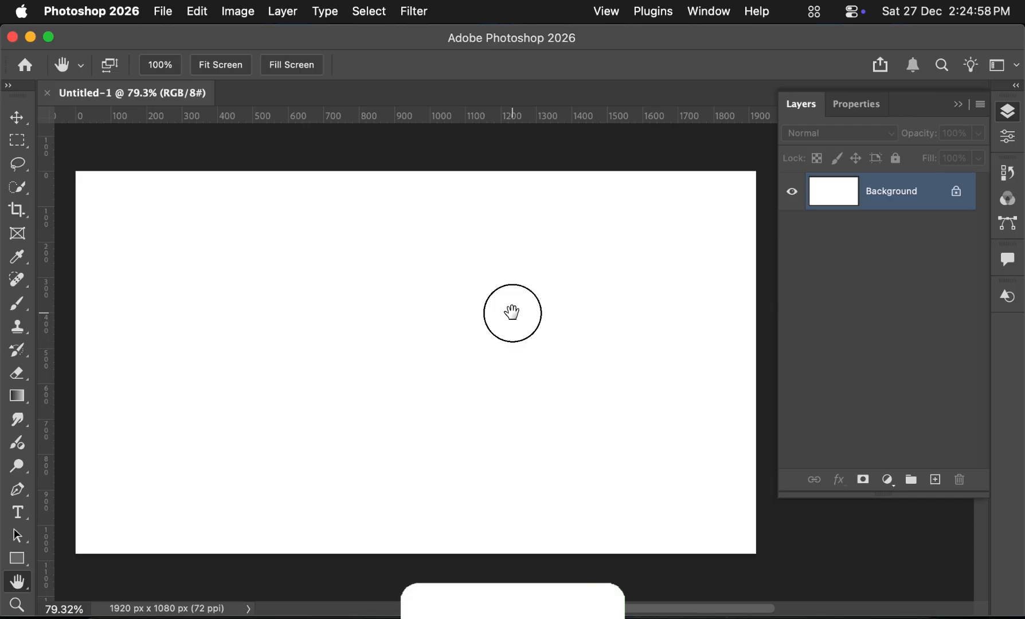
{"action": "key", "text": "v"}
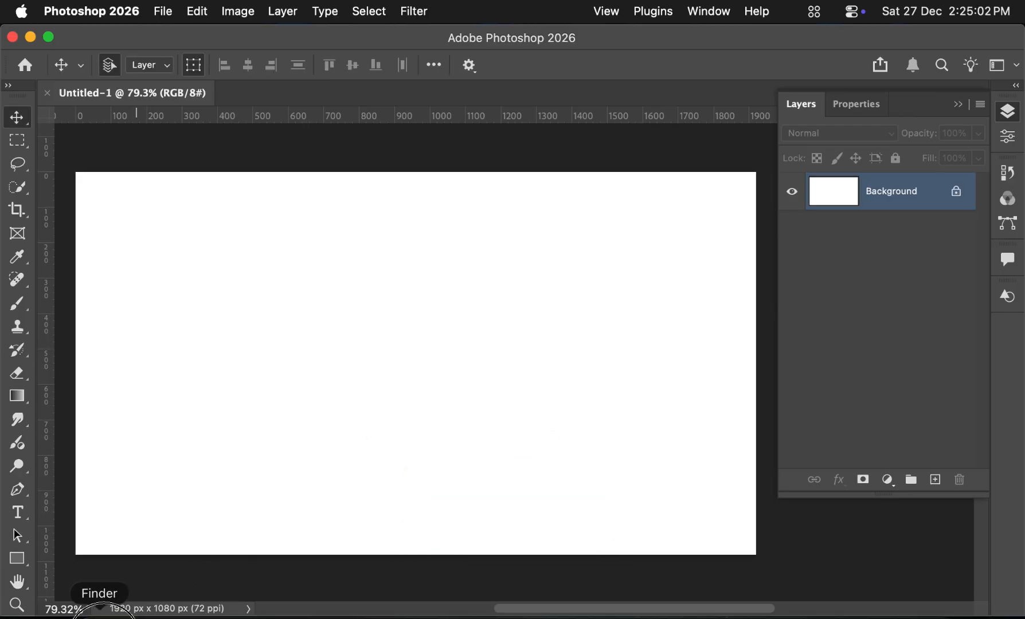
{"action": "left_click", "coordinate": [101, 608]}
{"action": "left_click_drag", "start_coordinate": [857, 107], "coordinate": [739, 107]}
{"action": "left_click_drag", "start_coordinate": [772, 202], "coordinate": [314, 358]}
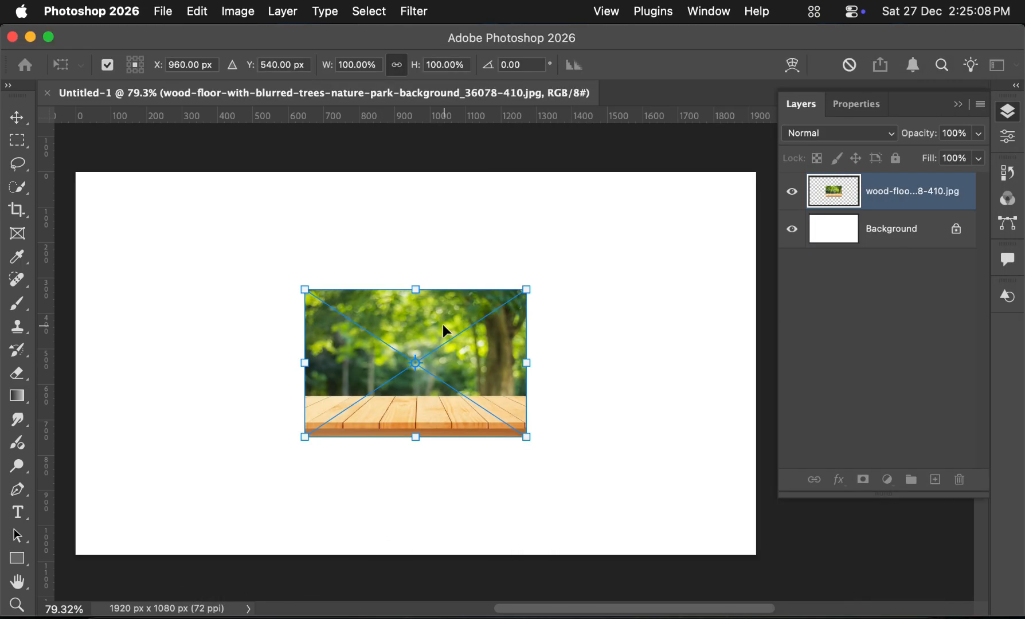
{"action": "key", "text": "Return"}
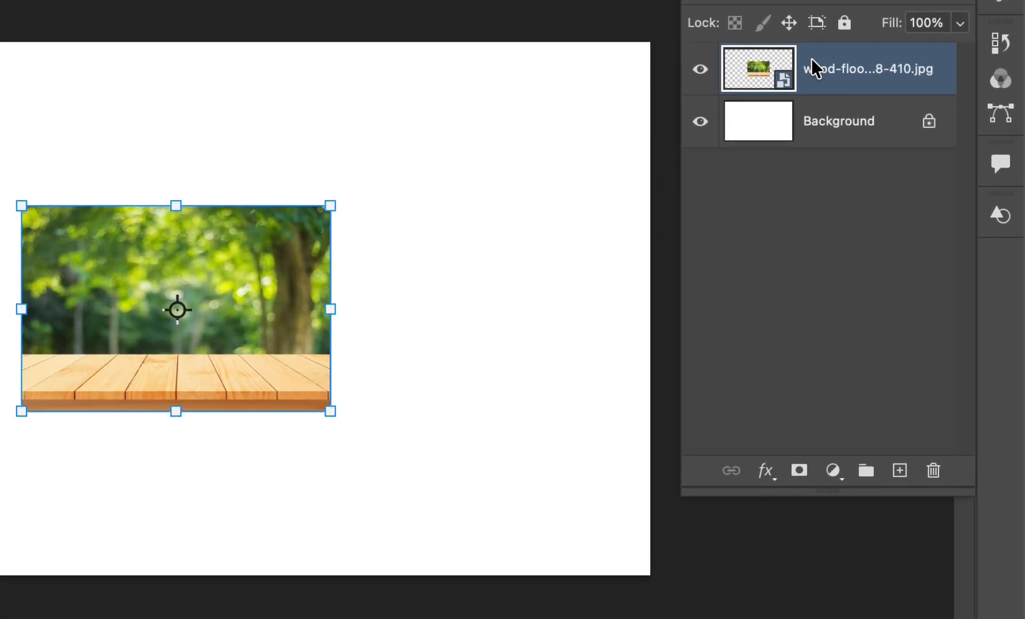
Step: Rasterize the wood-floor layer and enlarge the image to about half the canvas width, keeping it centred
{"action": "right_click", "coordinate": [811, 137]}
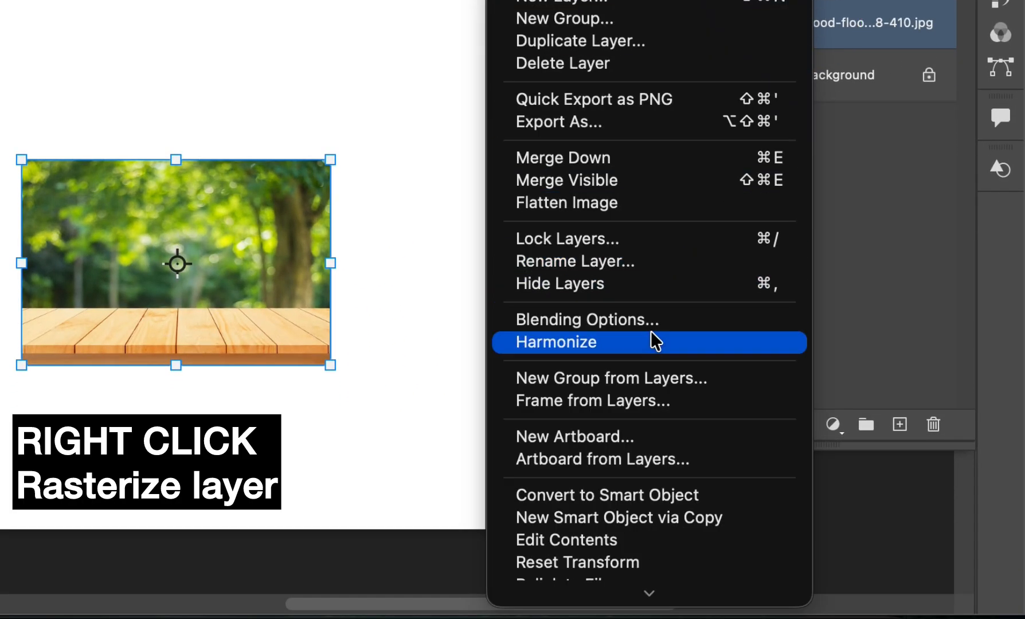
{"action": "scroll", "coordinate": [653, 342], "scroll_direction": "down", "scroll_amount": 5}
{"action": "left_click", "coordinate": [590, 521]}
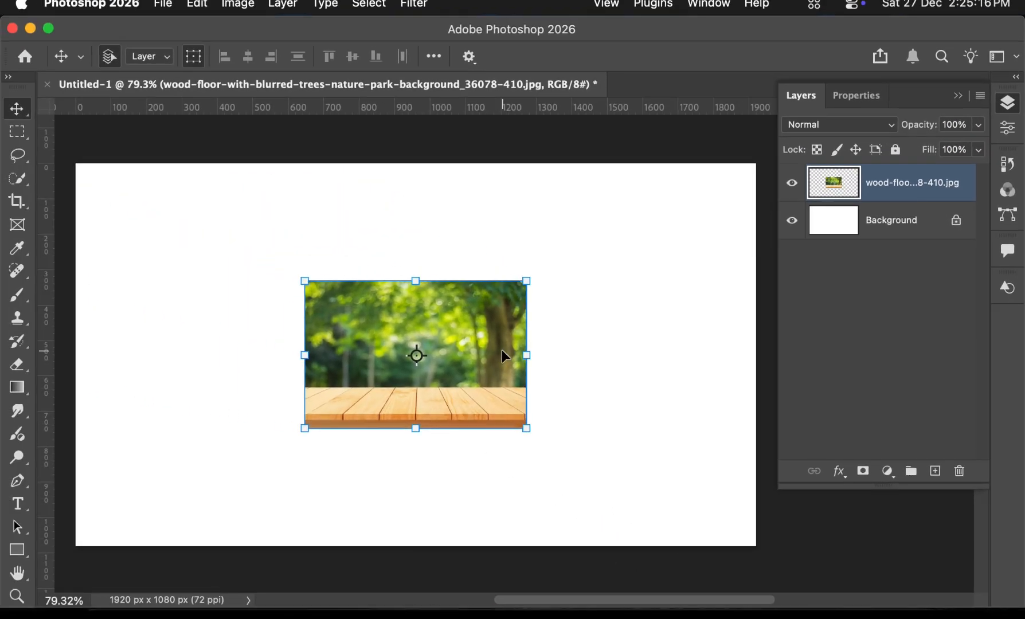
{"action": "left_click_drag", "start_coordinate": [534, 356], "coordinate": [649, 359]}
{"action": "left_click_drag", "start_coordinate": [585, 350], "coordinate": [530, 380]}
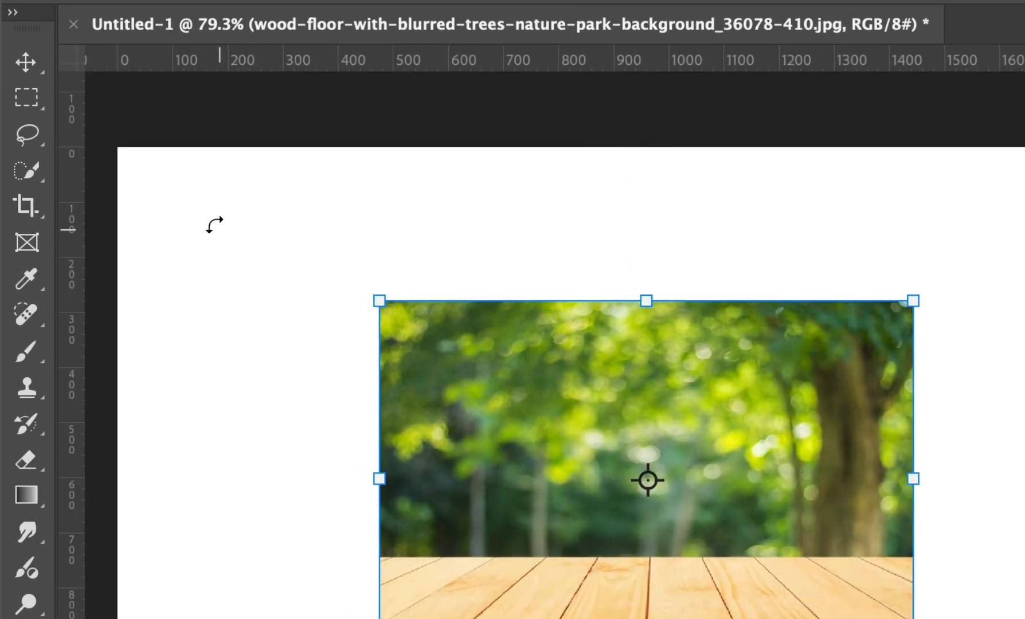
Step: Select the blurred tree area above the planks with the Rectangular Marquee and delete it
{"action": "left_click", "coordinate": [24, 100]}
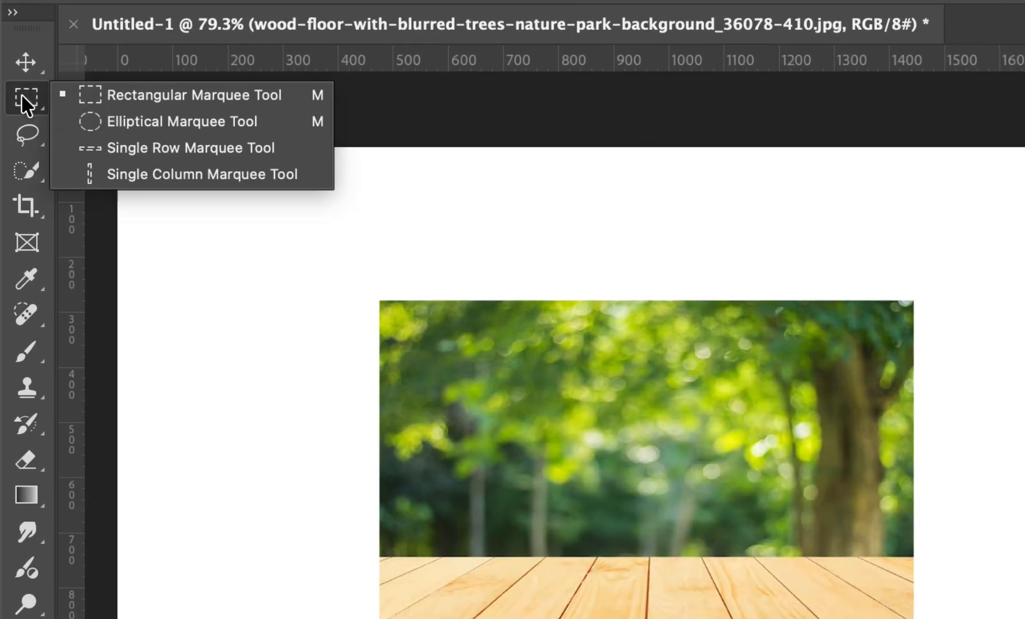
{"action": "left_click", "coordinate": [140, 96]}
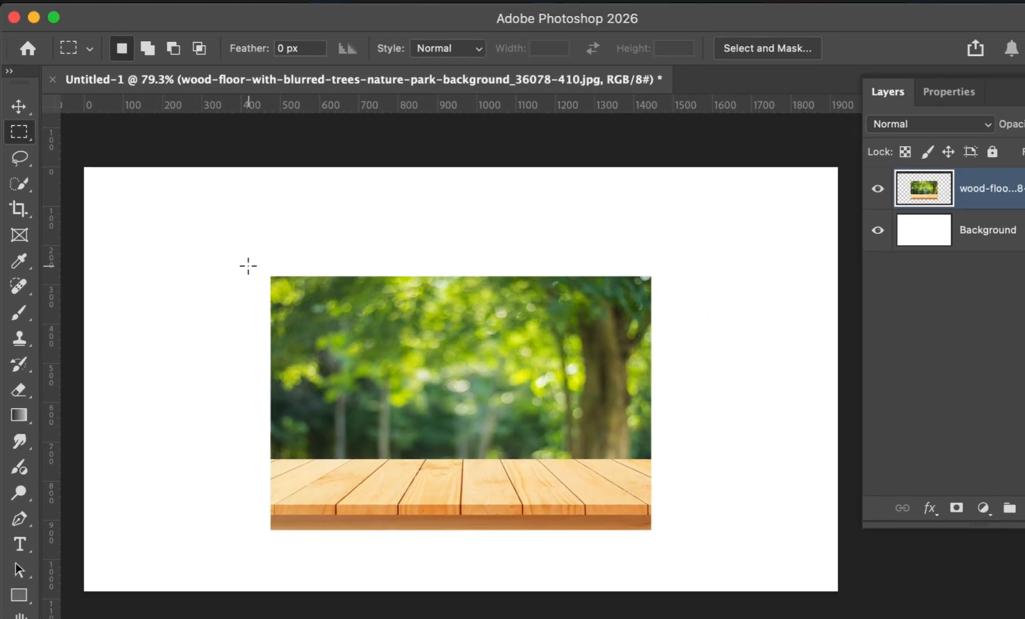
{"action": "left_click_drag", "start_coordinate": [247, 264], "coordinate": [696, 459]}
{"action": "left_click_drag", "start_coordinate": [628, 435], "coordinate": [631, 435]}
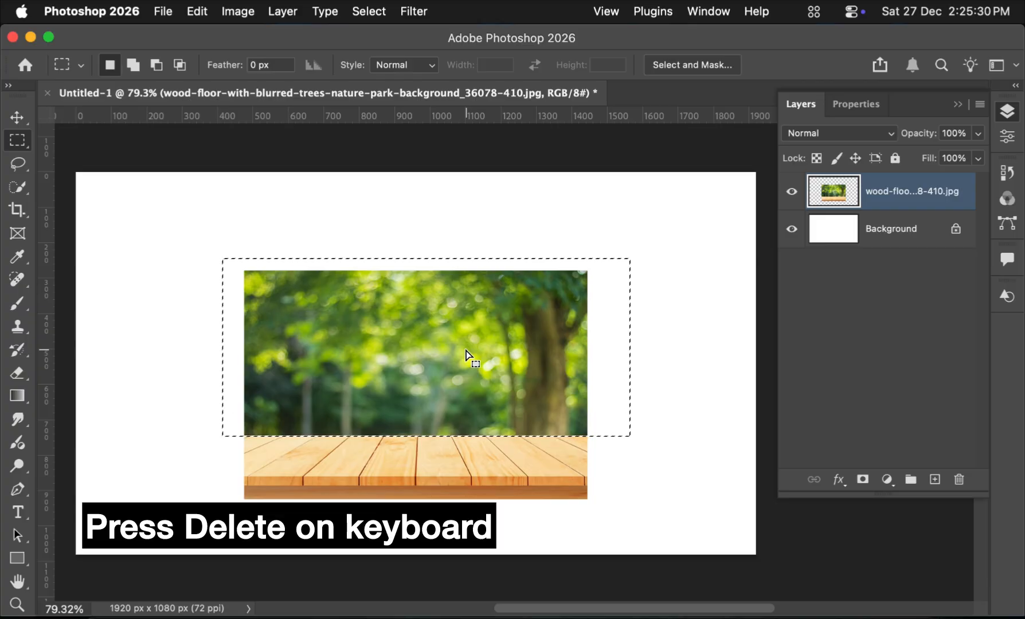
{"action": "key", "text": "Delete"}
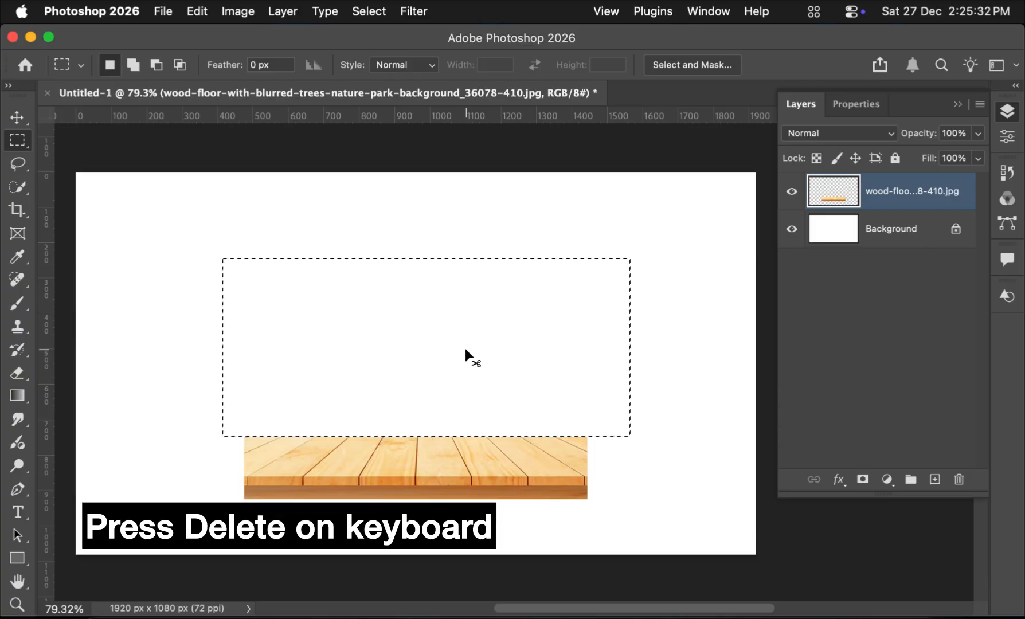
Step: Scale the wooden planks to 197.47% and position them across the full width of the canvas's lower edge
{"action": "key", "text": "v"}
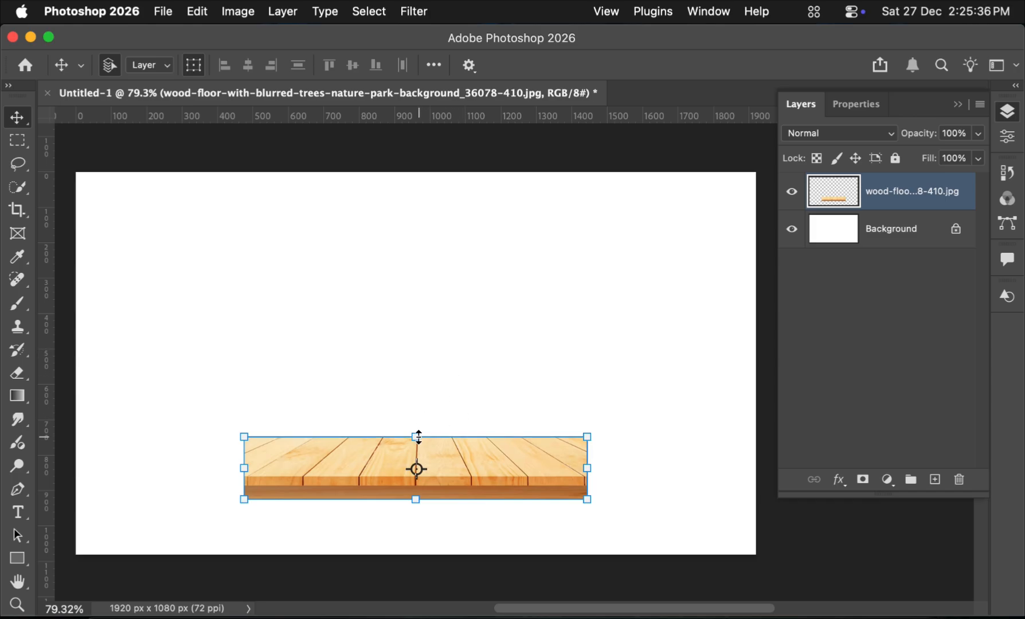
{"action": "left_click_drag", "start_coordinate": [419, 437], "coordinate": [456, 483]}
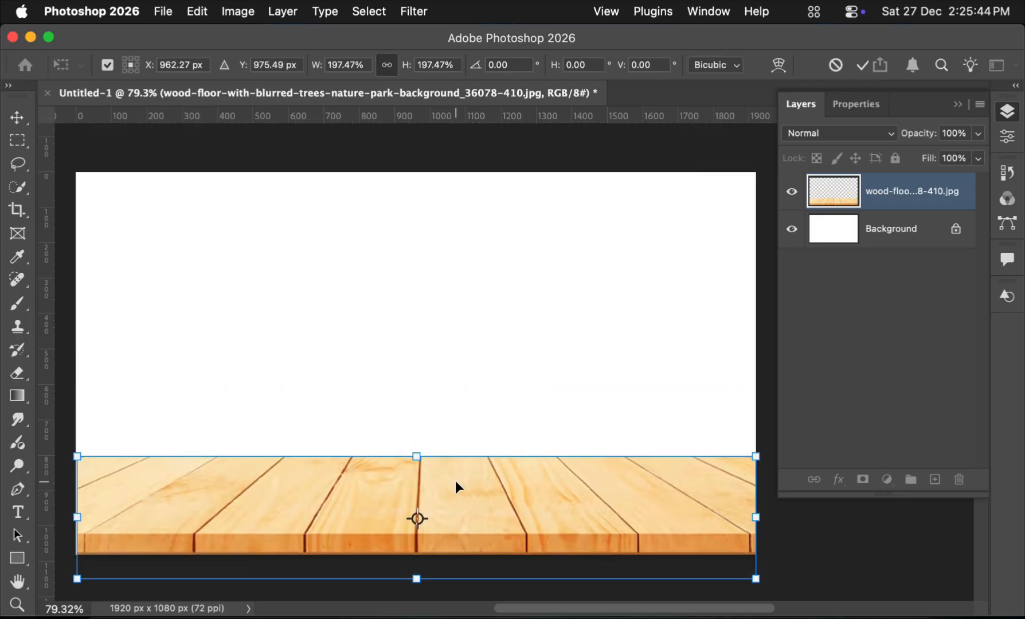
{"action": "key", "text": "Return"}
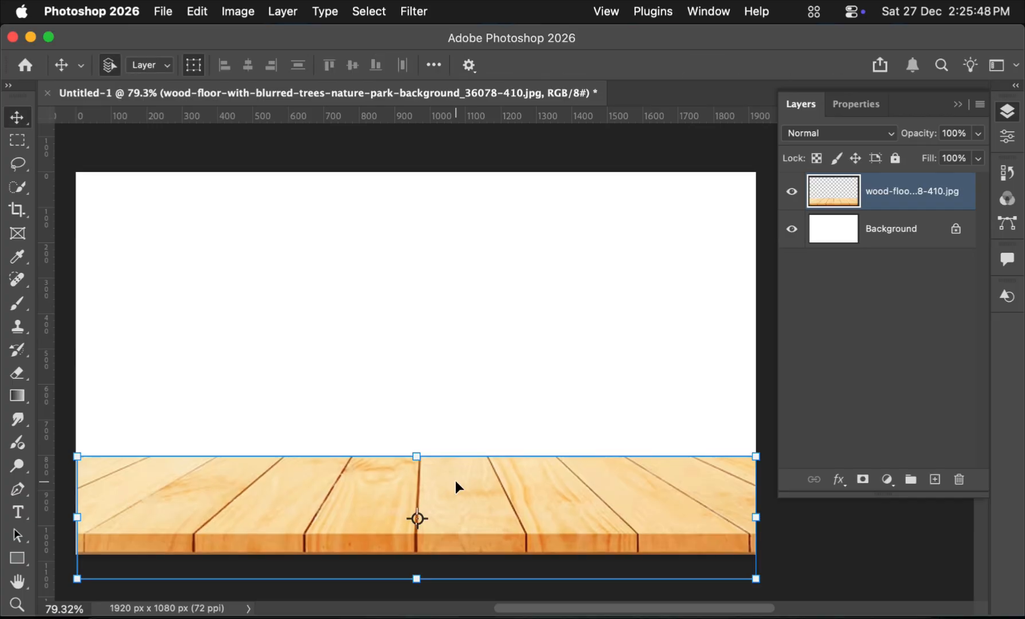
Step: Place the orchard photo 170845690_l-scaled-1.jpg beneath the wood-floor layer and move it against the canvas's left edge
{"action": "left_click", "coordinate": [101, 615]}
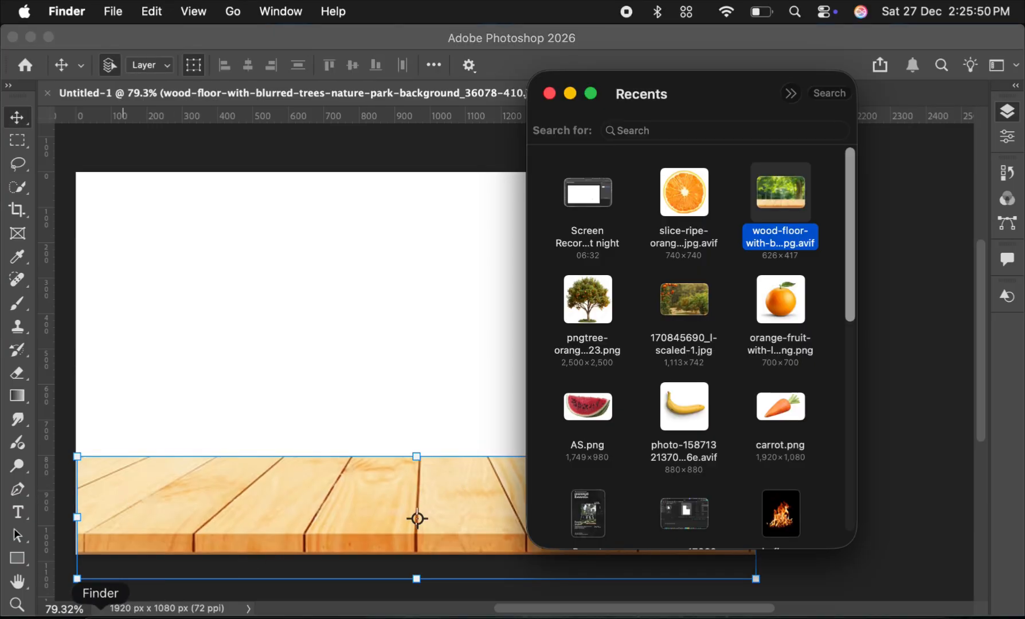
{"action": "left_click_drag", "start_coordinate": [677, 310], "coordinate": [284, 326]}
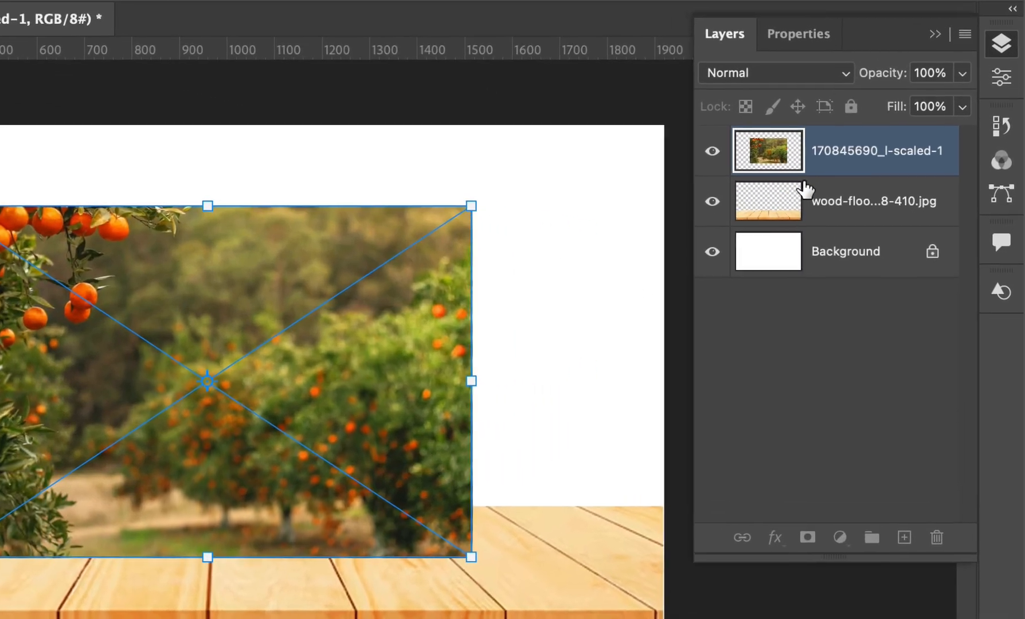
{"action": "left_click_drag", "start_coordinate": [810, 171], "coordinate": [795, 224]}
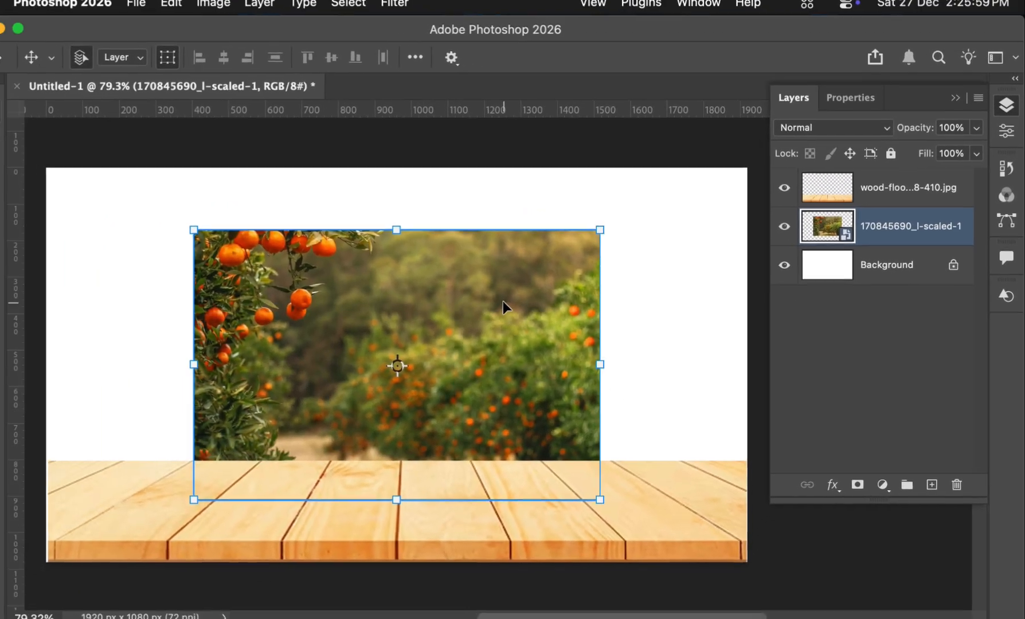
{"action": "left_click_drag", "start_coordinate": [265, 296], "coordinate": [148, 267]}
{"action": "left_click_drag", "start_coordinate": [422, 280], "coordinate": [376, 267]}
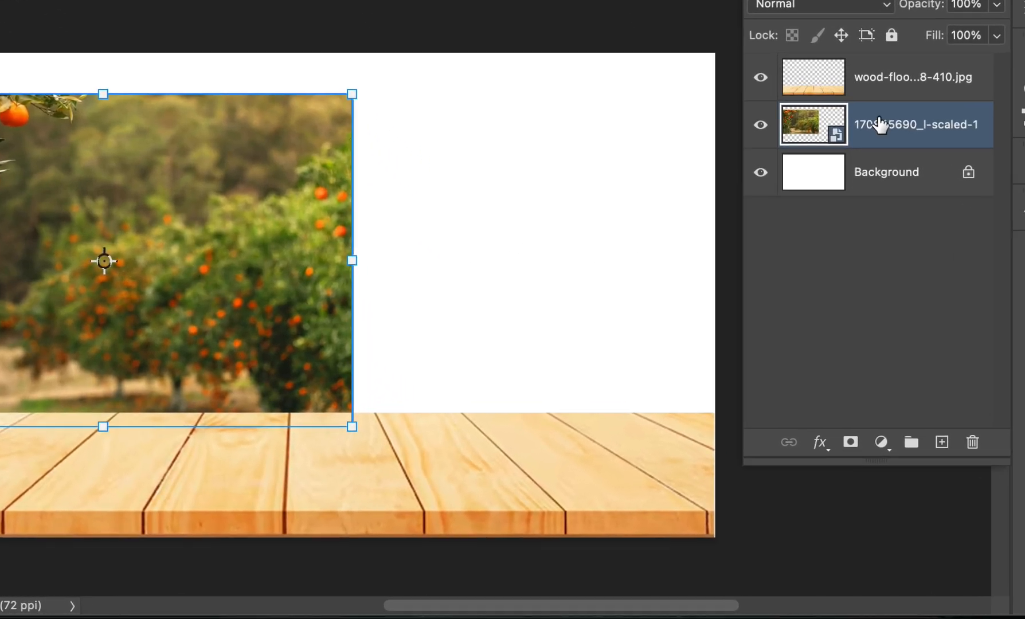
Step: Convert the orchard layer to a Smart Object and scale it to 172.51% so it spans the canvas width
{"action": "right_click", "coordinate": [883, 219]}
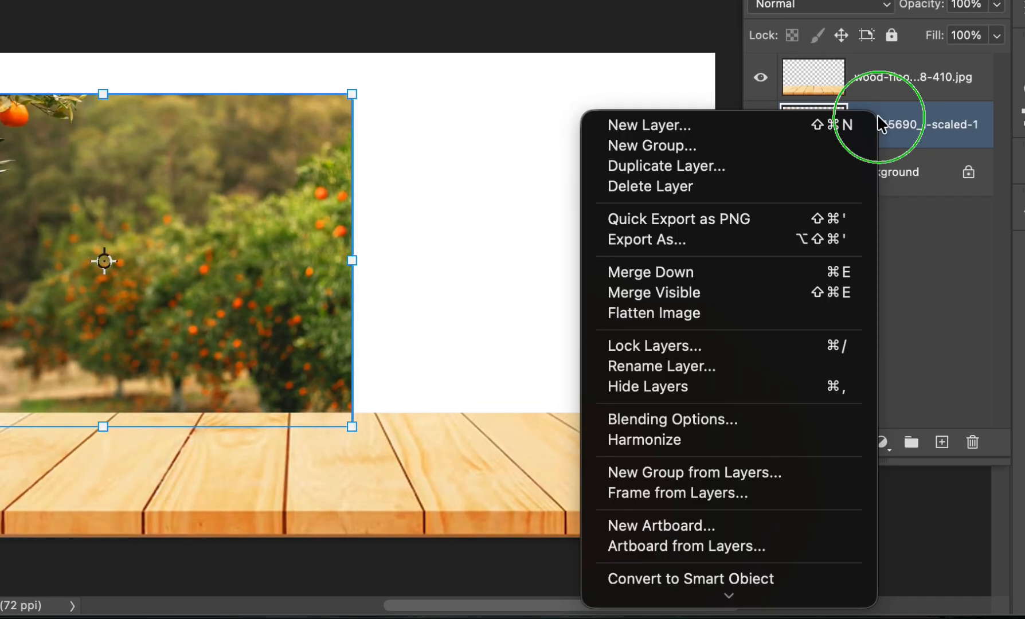
{"action": "left_click", "coordinate": [665, 581]}
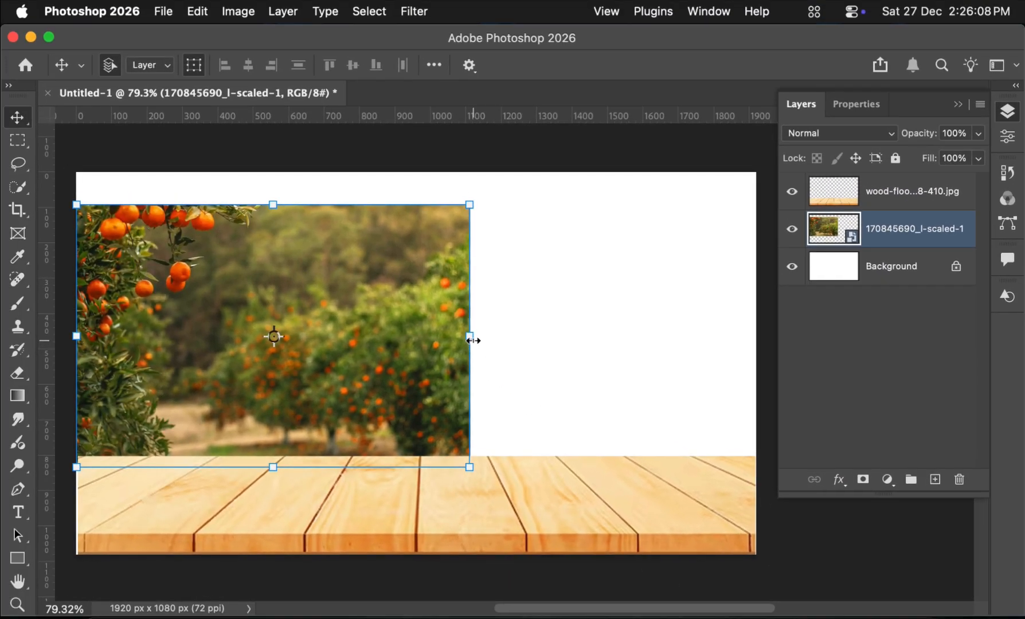
{"action": "left_click_drag", "start_coordinate": [473, 341], "coordinate": [756, 336]}
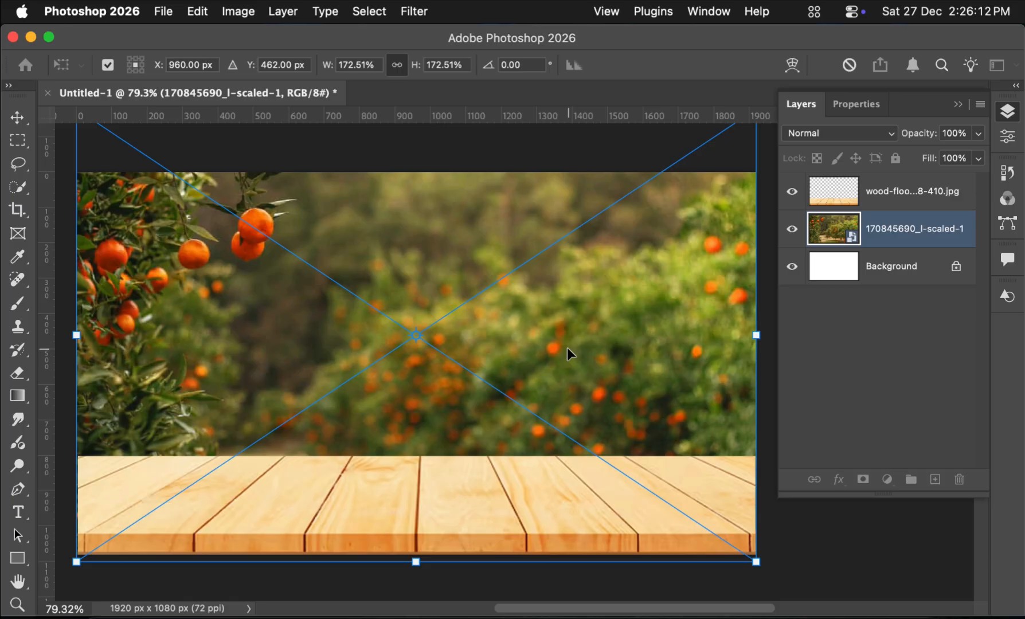
{"action": "key", "text": "Return"}
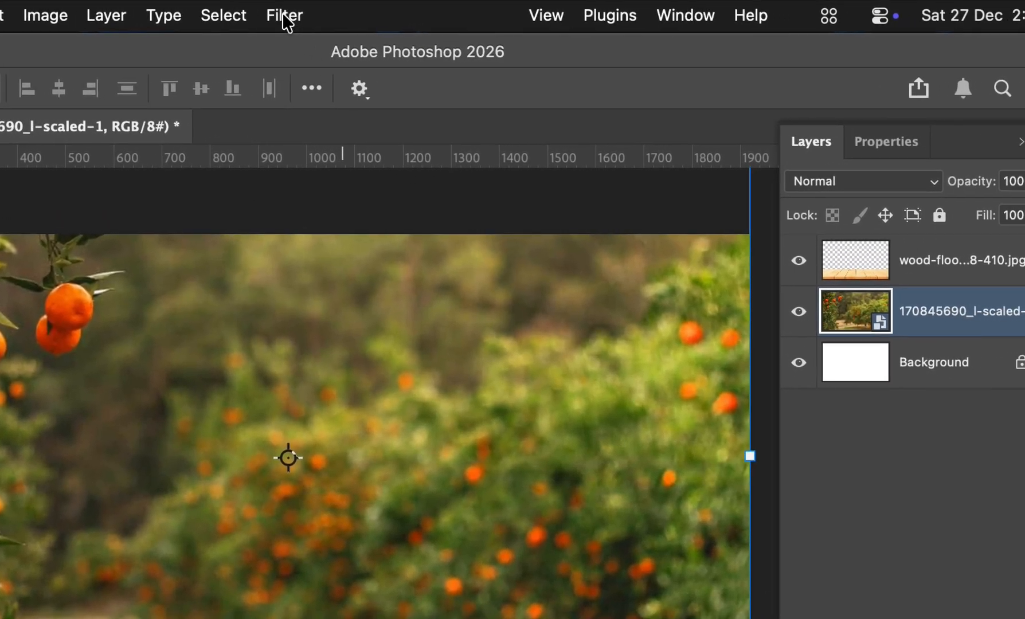
Step: Apply a Gaussian Blur with a 15-pixel radius to the orchard layer
{"action": "left_click", "coordinate": [325, 16]}
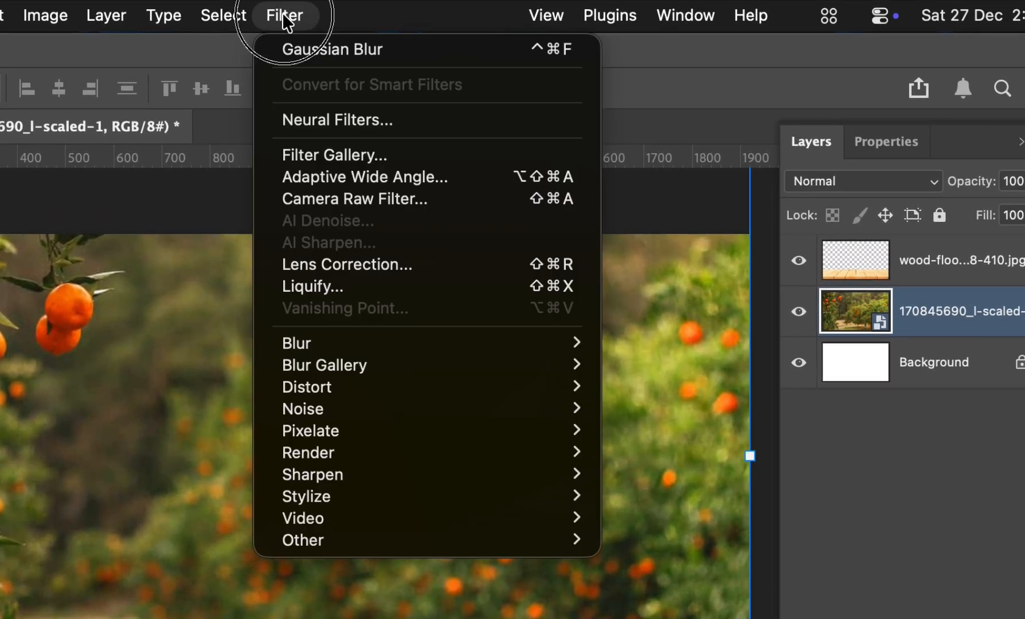
{"action": "mouse_move", "coordinate": [416, 348]}
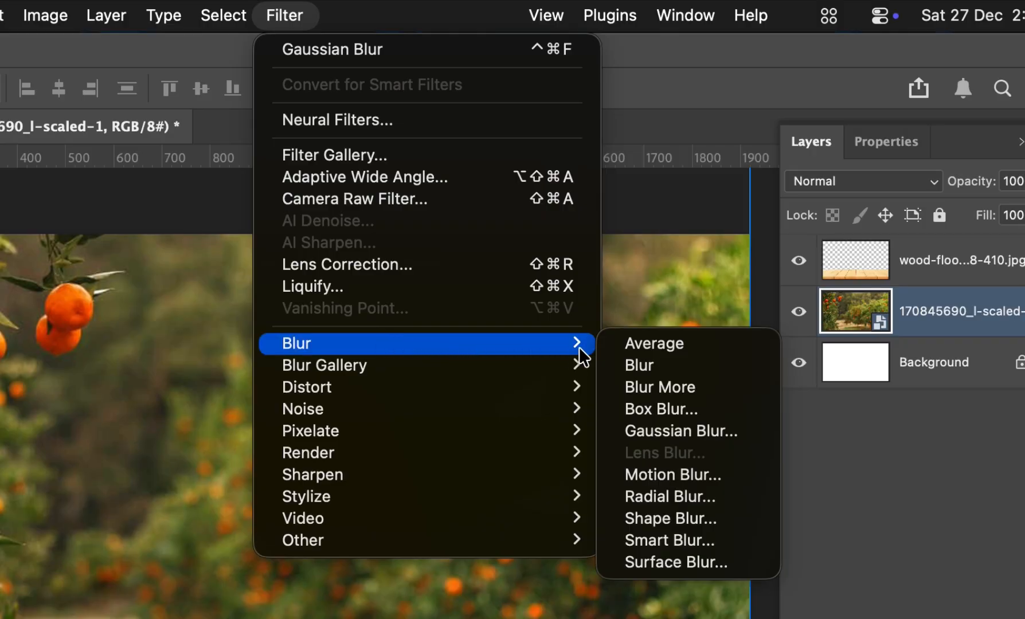
{"action": "left_click", "coordinate": [649, 428]}
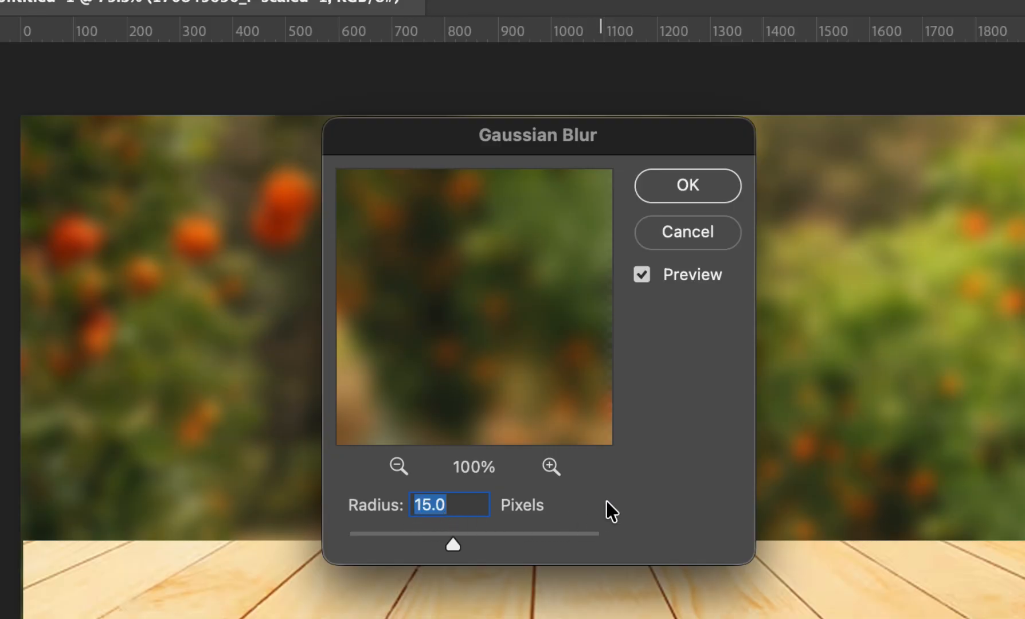
{"action": "left_click", "coordinate": [675, 183]}
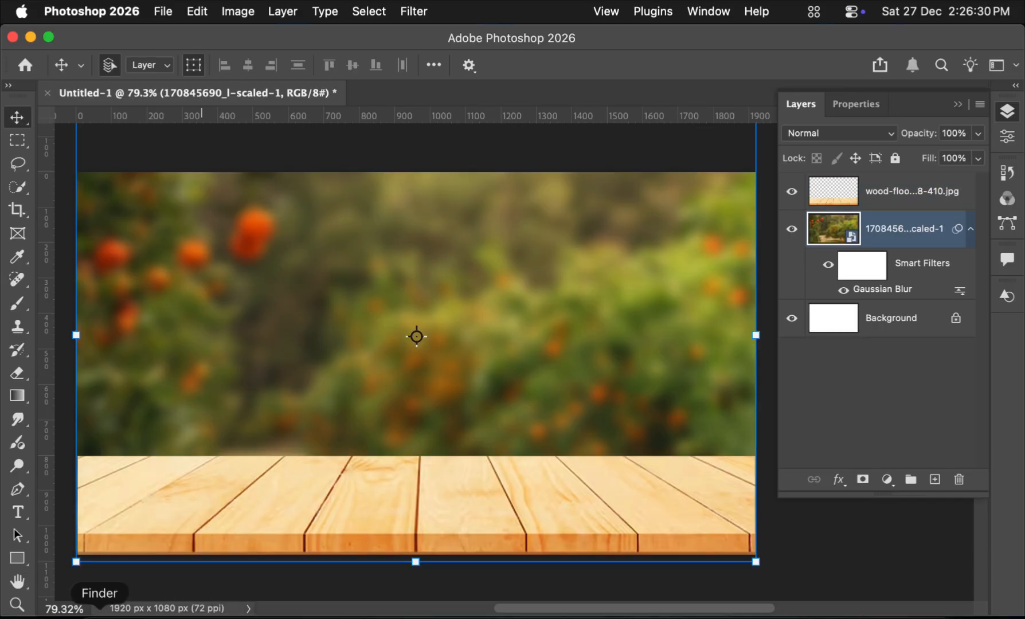
Step: Place the orange-fruit-with-leaf PNG from Finder into the document and move its layer above the wood-floor layer
{"action": "left_click", "coordinate": [101, 615]}
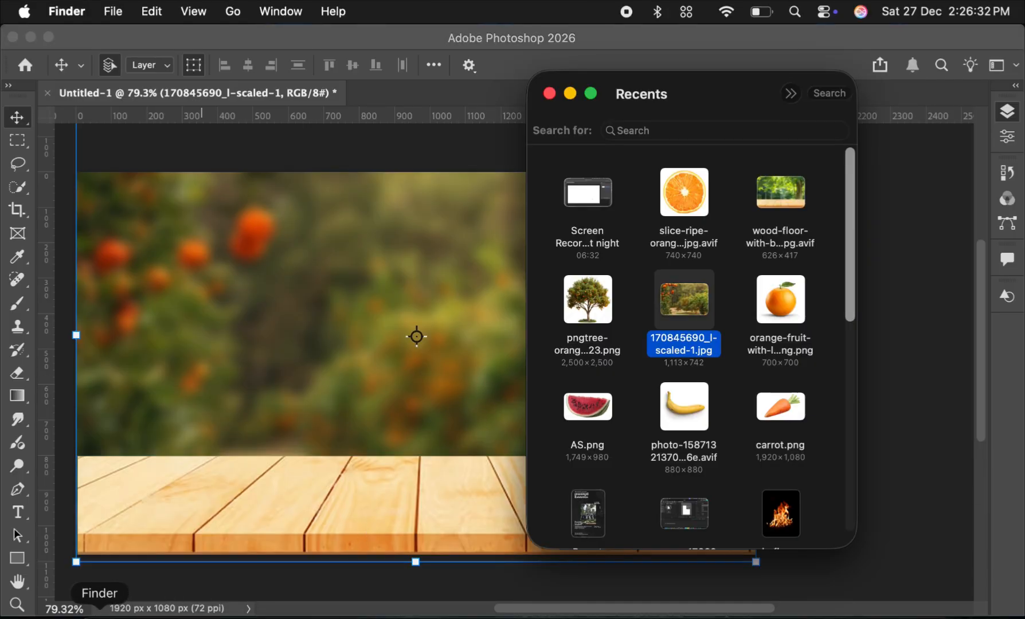
{"action": "left_click_drag", "start_coordinate": [774, 309], "coordinate": [397, 318]}
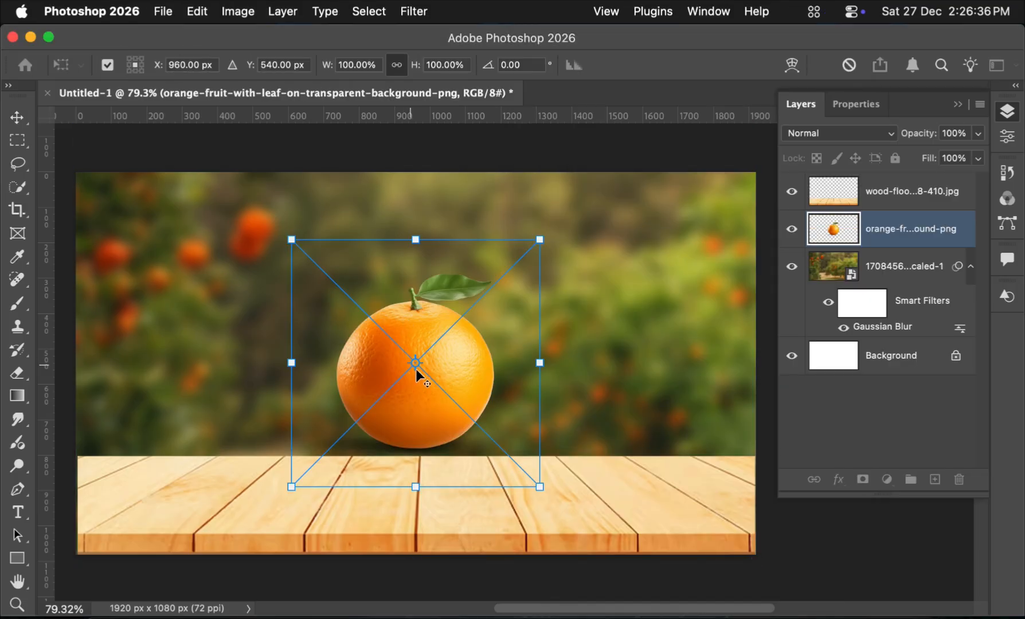
{"action": "left_click_drag", "start_coordinate": [887, 228], "coordinate": [877, 195]}
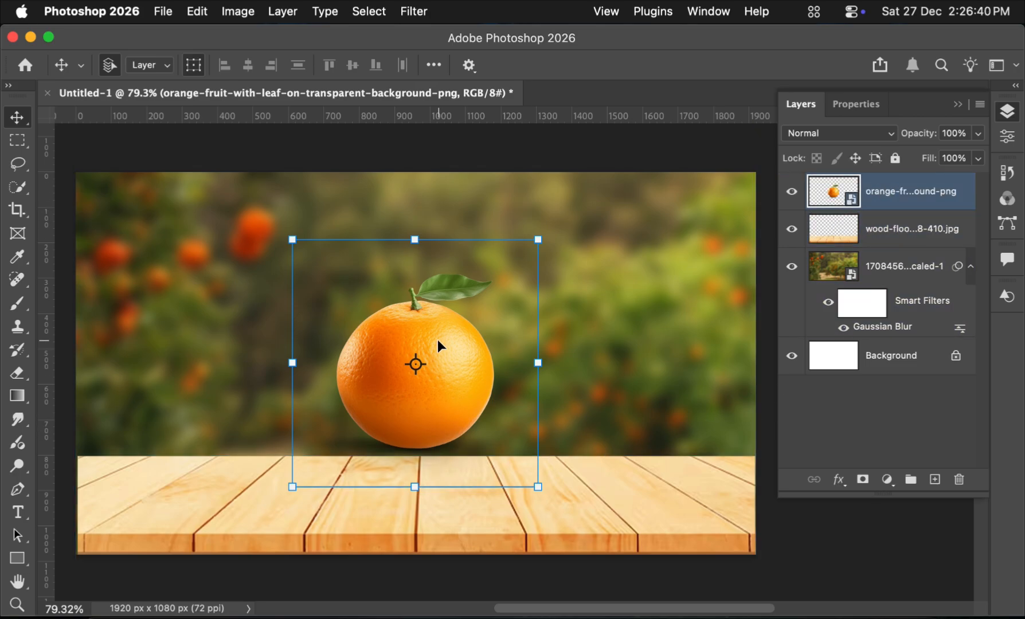
Step: Set the orange down on the planks and enlarge it until its bounding box reaches the canvas's upper edge
{"action": "left_click_drag", "start_coordinate": [438, 341], "coordinate": [438, 395]}
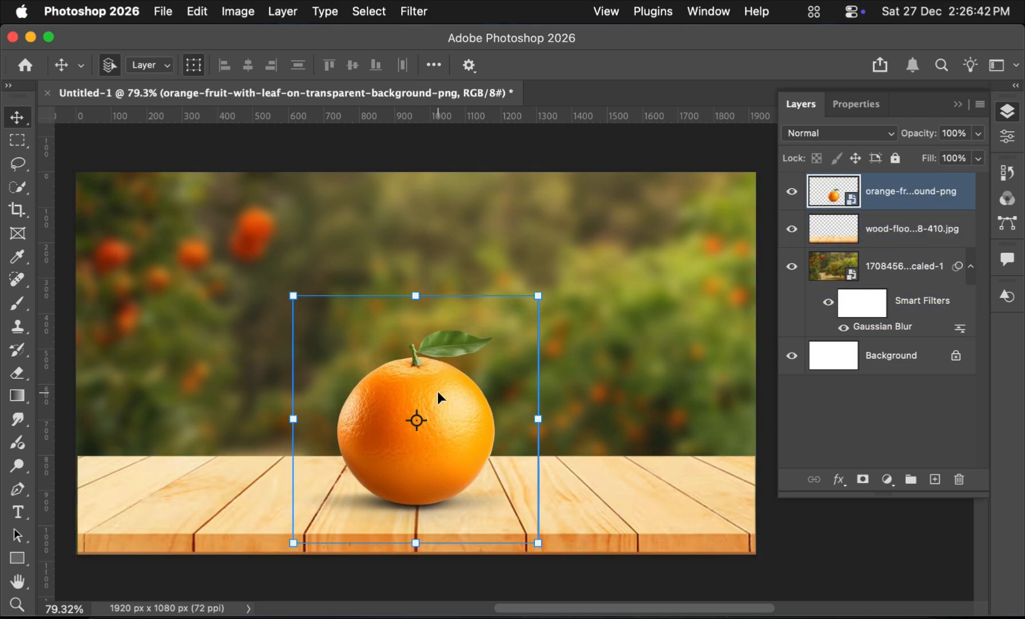
{"action": "left_click_drag", "start_coordinate": [417, 298], "coordinate": [447, 181]}
{"action": "key", "text": "Return"}
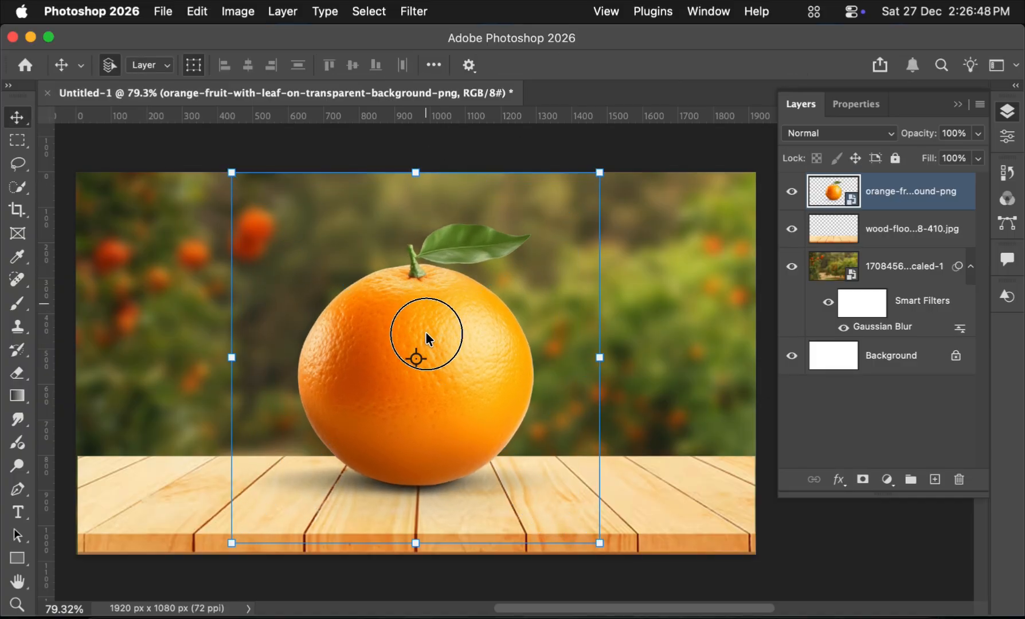
{"action": "left_click_drag", "start_coordinate": [426, 331], "coordinate": [427, 338]}
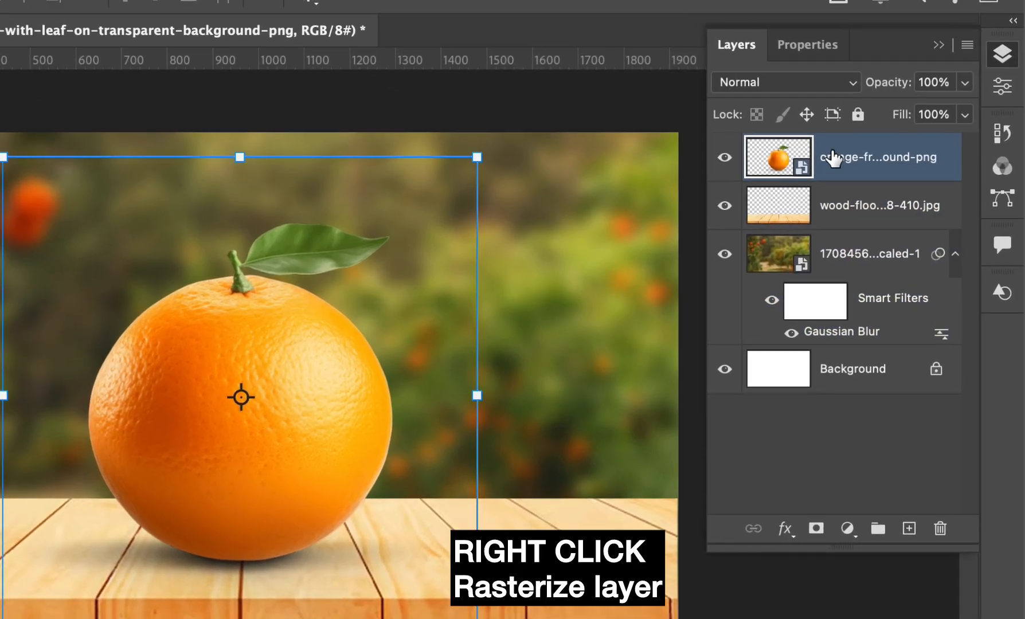
Step: Rasterize the orange fruit layer
{"action": "right_click", "coordinate": [873, 183]}
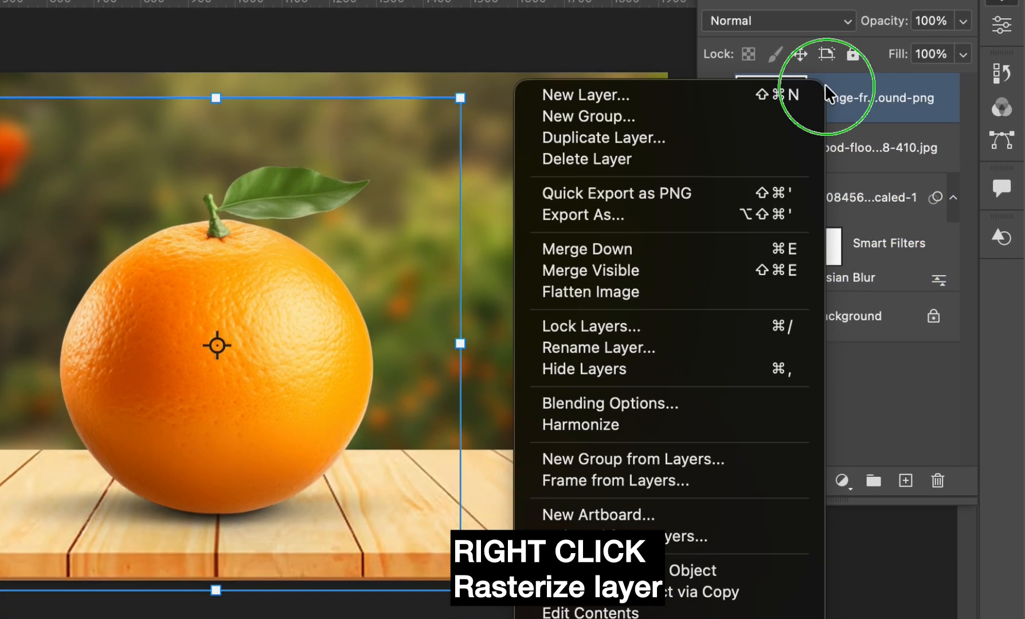
{"action": "scroll", "coordinate": [697, 321], "scroll_direction": "down", "scroll_amount": 5}
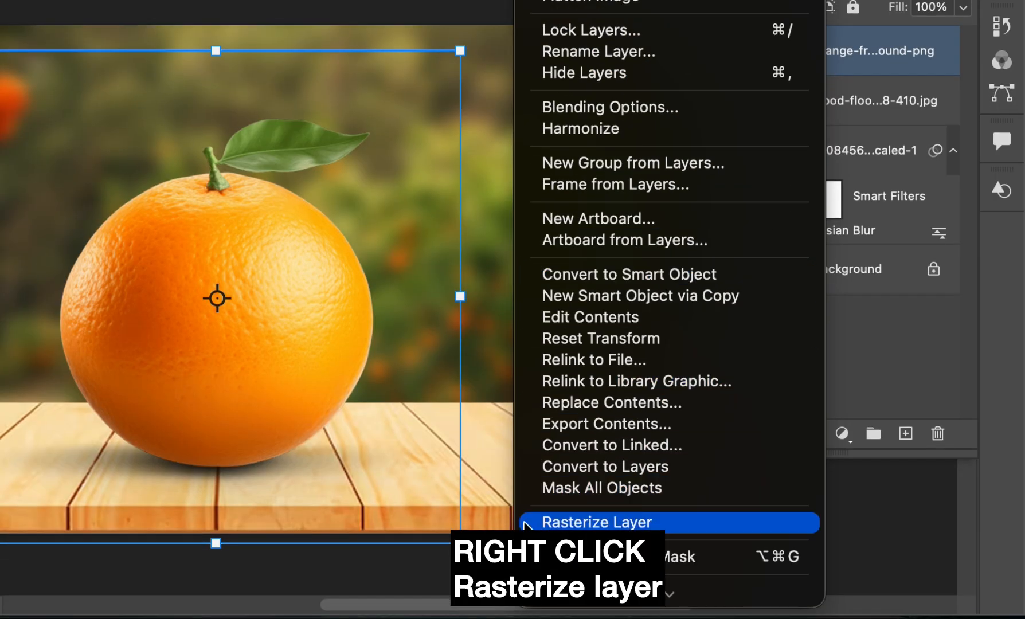
{"action": "left_click", "coordinate": [647, 526]}
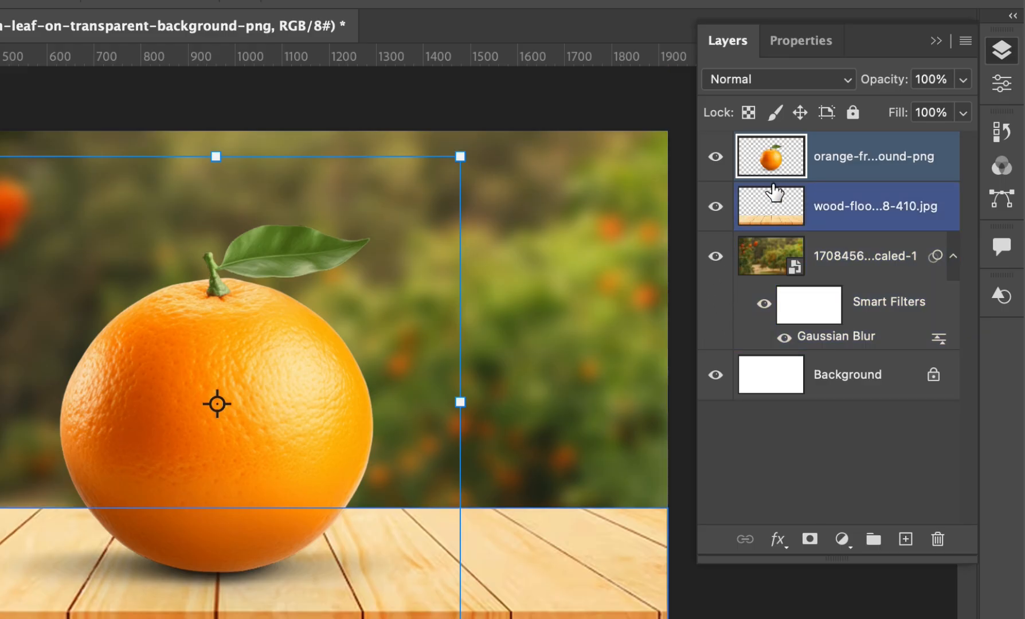
Step: Load the orange fruit layer's pixels as a selection
{"action": "left_click", "coordinate": [780, 169]}
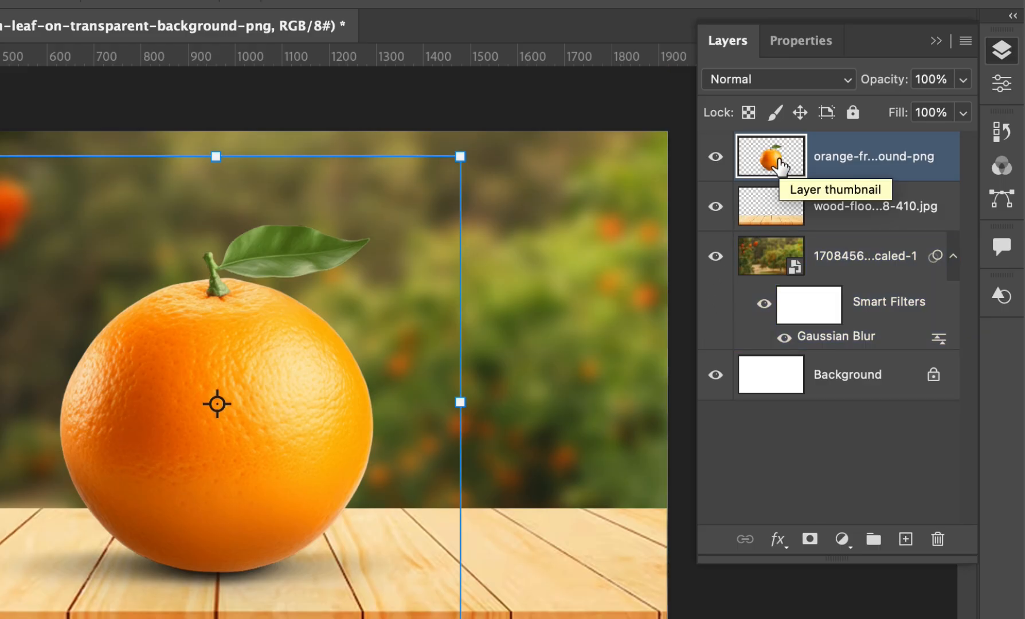
{"action": "right_click", "coordinate": [780, 167]}
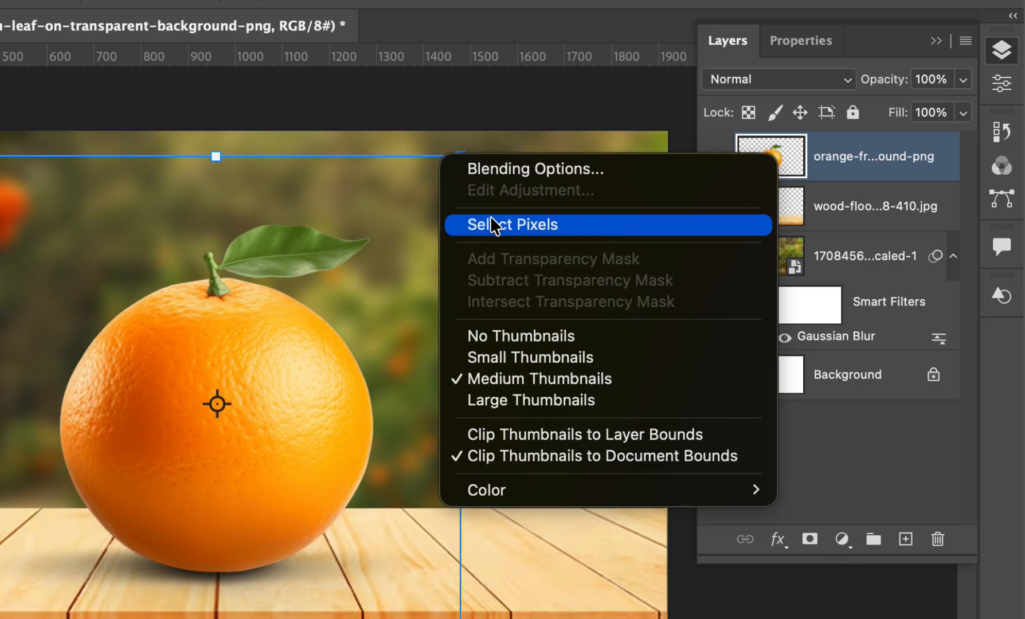
{"action": "left_click", "coordinate": [581, 224]}
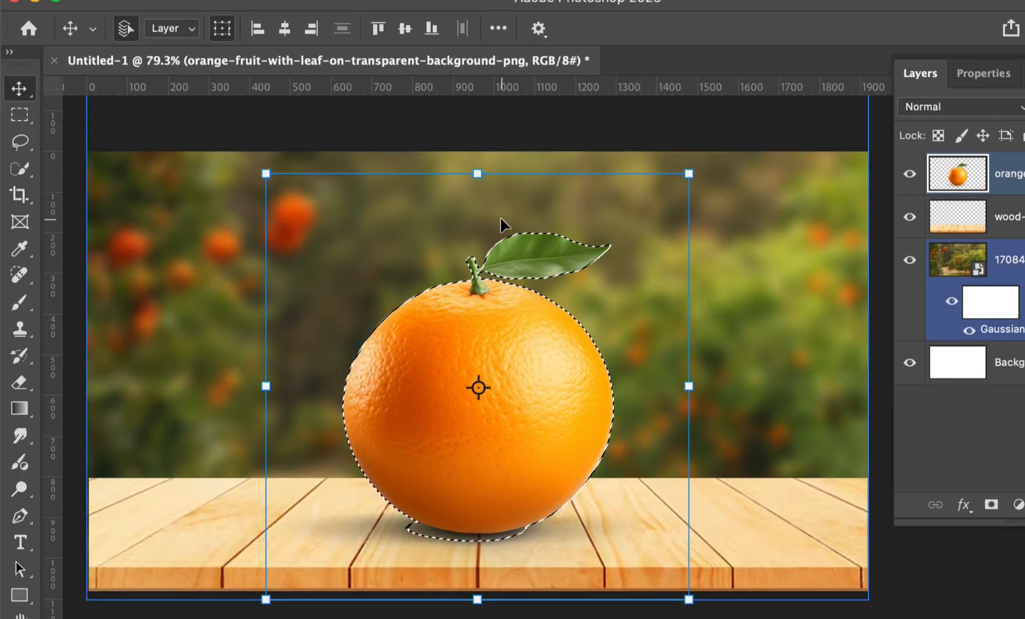
Step: Subtract the leaf from the orange's selection with the Quick Selection tool
{"action": "scroll", "coordinate": [500, 217], "scroll_direction": "up", "scroll_amount": 3, "text": "alt"}
{"action": "scroll", "coordinate": [503, 241], "scroll_direction": "up", "scroll_amount": 5, "text": "alt"}
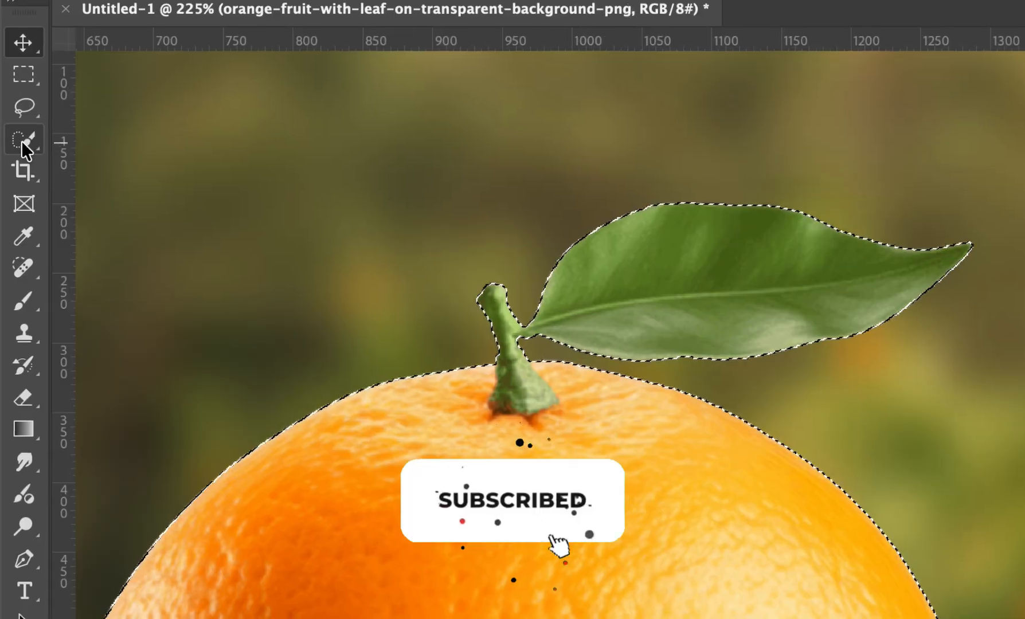
{"action": "left_click", "coordinate": [21, 155]}
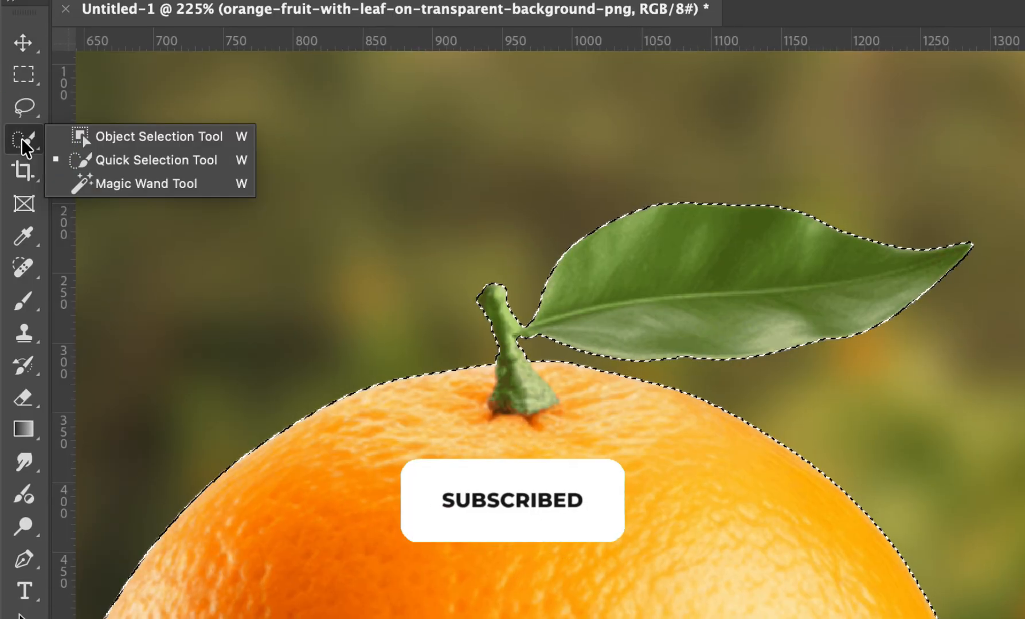
{"action": "left_click", "coordinate": [175, 161]}
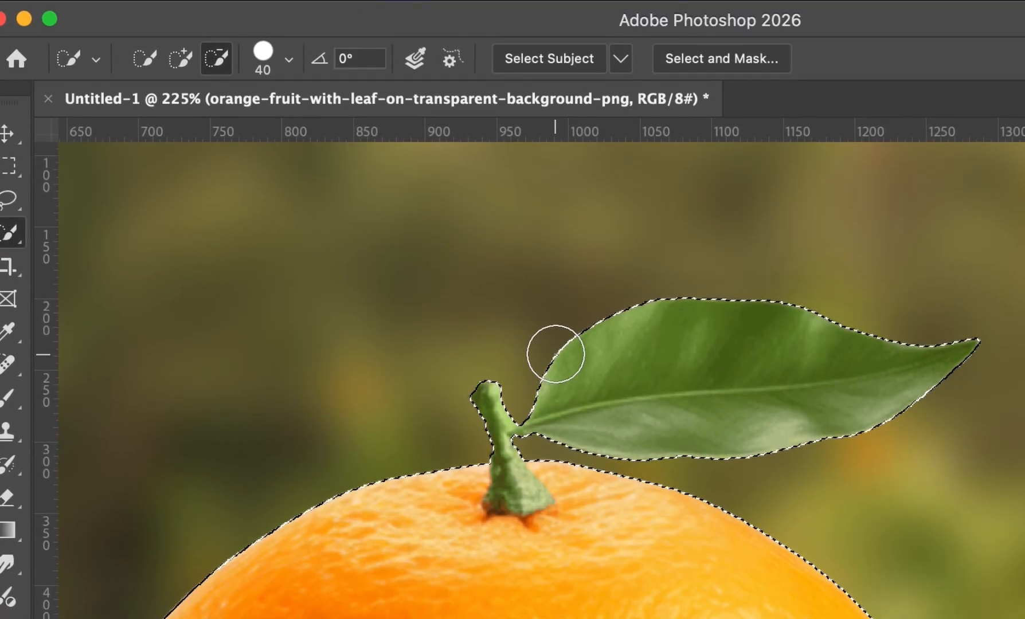
{"action": "mouse_move", "coordinate": [556, 359]}
{"action": "left_mouse_down"}
{"action": "mouse_move", "coordinate": [629, 333]}
{"action": "mouse_move", "coordinate": [756, 324]}
{"action": "mouse_move", "coordinate": [782, 418]}
{"action": "mouse_move", "coordinate": [903, 387]}
{"action": "left_mouse_up"}
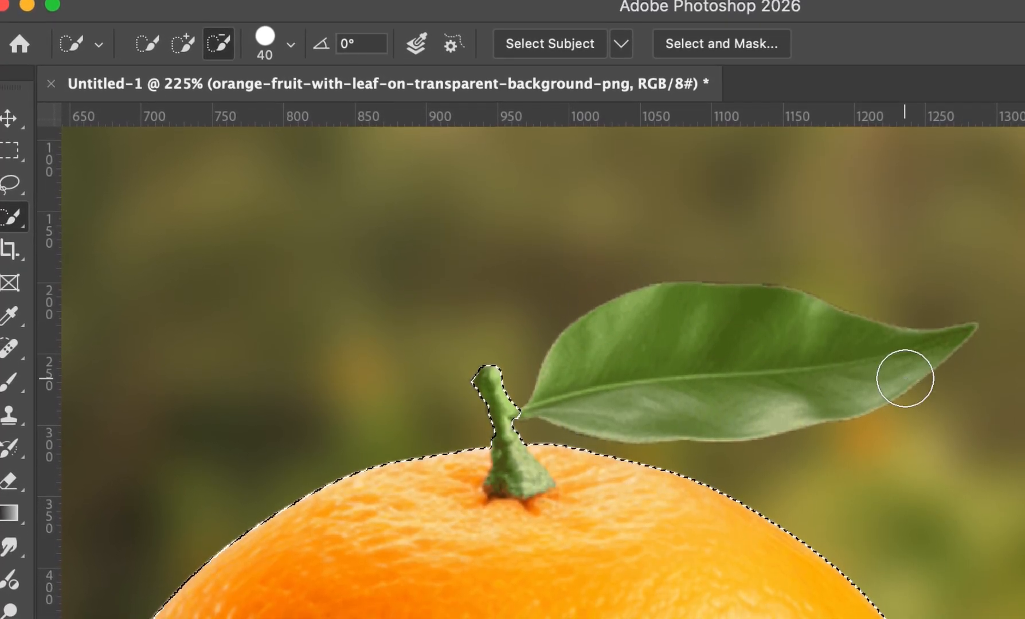
Step: Subtract the stem down to its base from the selection, reducing the Quick Selection brush to 25
{"action": "left_click_drag", "start_coordinate": [494, 383], "coordinate": [513, 402]}
{"action": "key", "text": "bracketleft"}
{"action": "key", "text": "bracketleft"}
{"action": "key", "text": "bracketleft"}
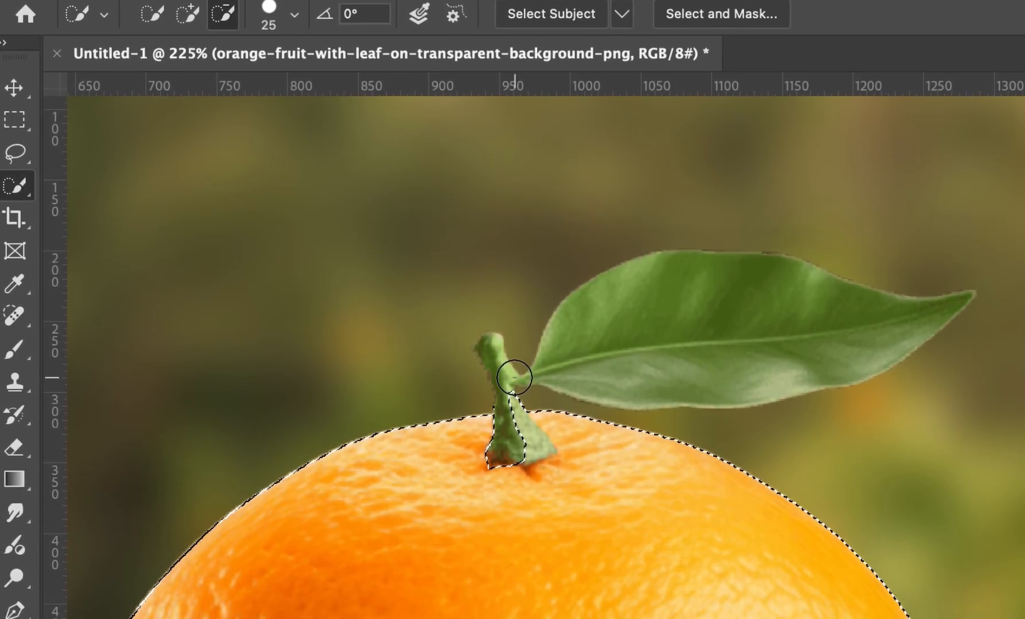
{"action": "left_click_drag", "start_coordinate": [523, 425], "coordinate": [519, 435]}
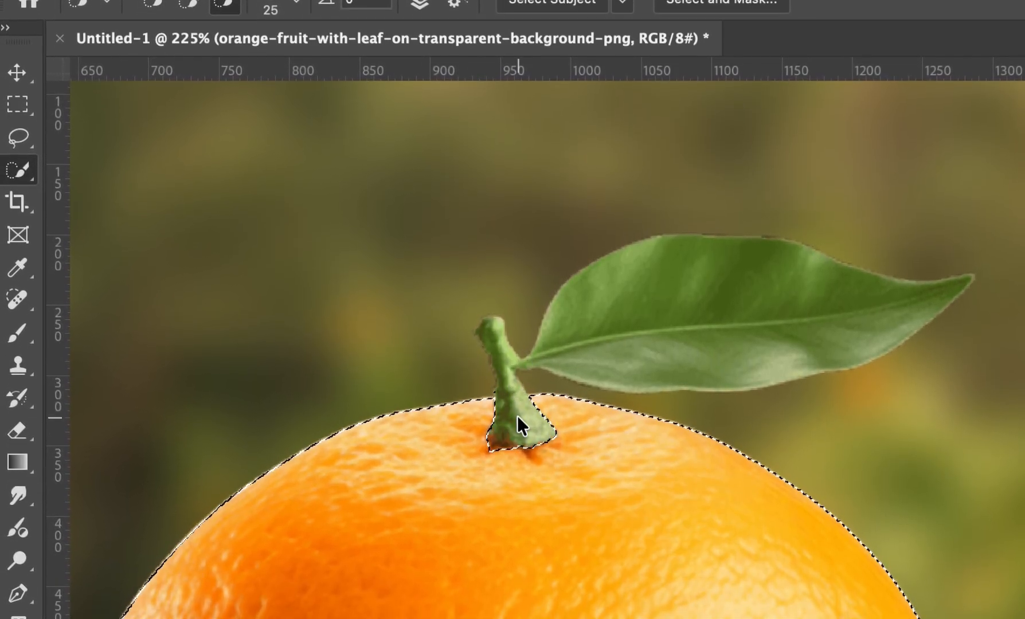
Step: Subtract the lower part of the orange from the selection with the Rectangular Marquee tool, leaving its upper portion selected
{"action": "scroll", "coordinate": [572, 426], "scroll_direction": "up", "scroll_amount": 6}
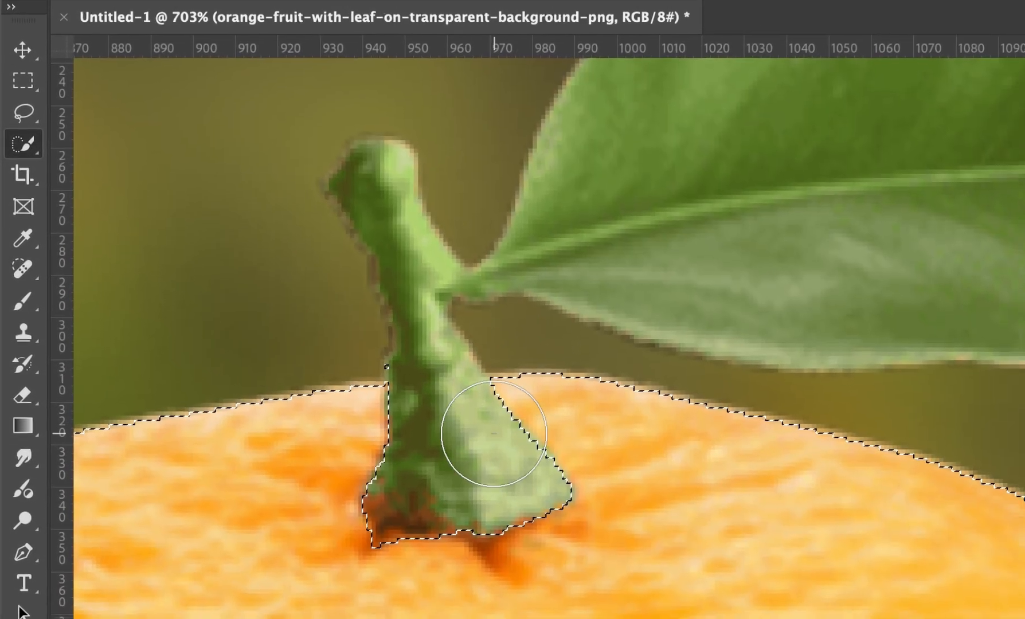
{"action": "scroll", "coordinate": [484, 450], "scroll_direction": "down", "scroll_amount": 4}
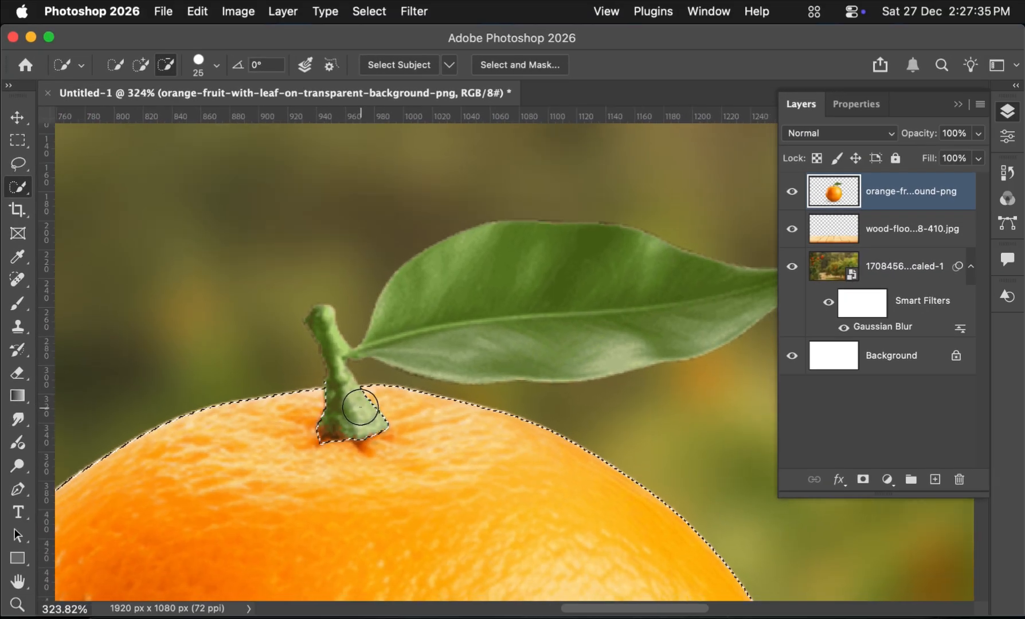
{"action": "scroll", "coordinate": [360, 407], "scroll_direction": "down", "scroll_amount": 5}
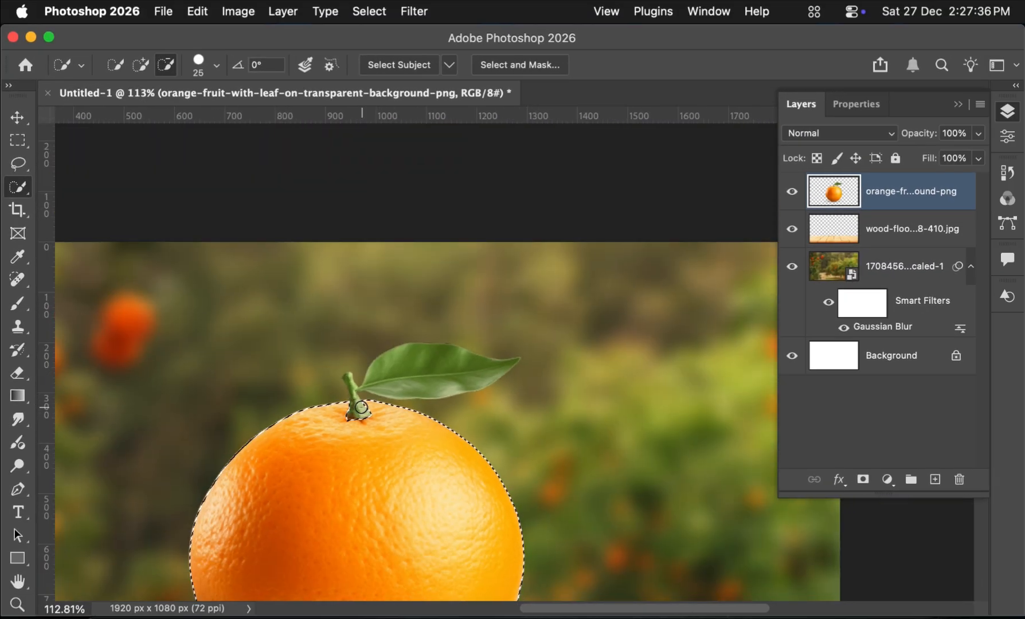
{"action": "scroll", "coordinate": [365, 404], "scroll_direction": "down", "scroll_amount": 1}
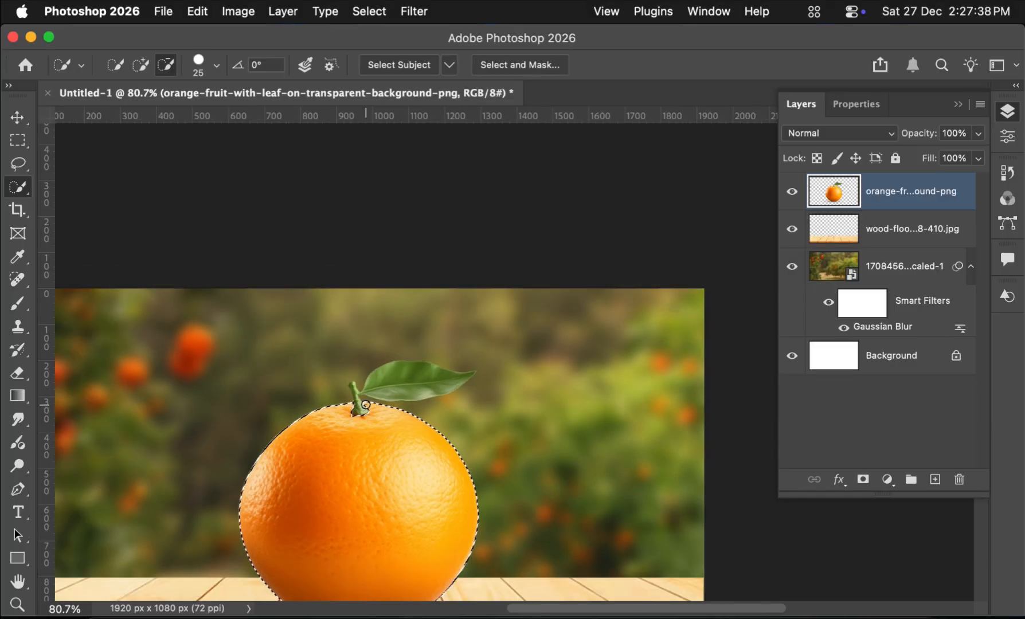
{"action": "key", "text": "space"}
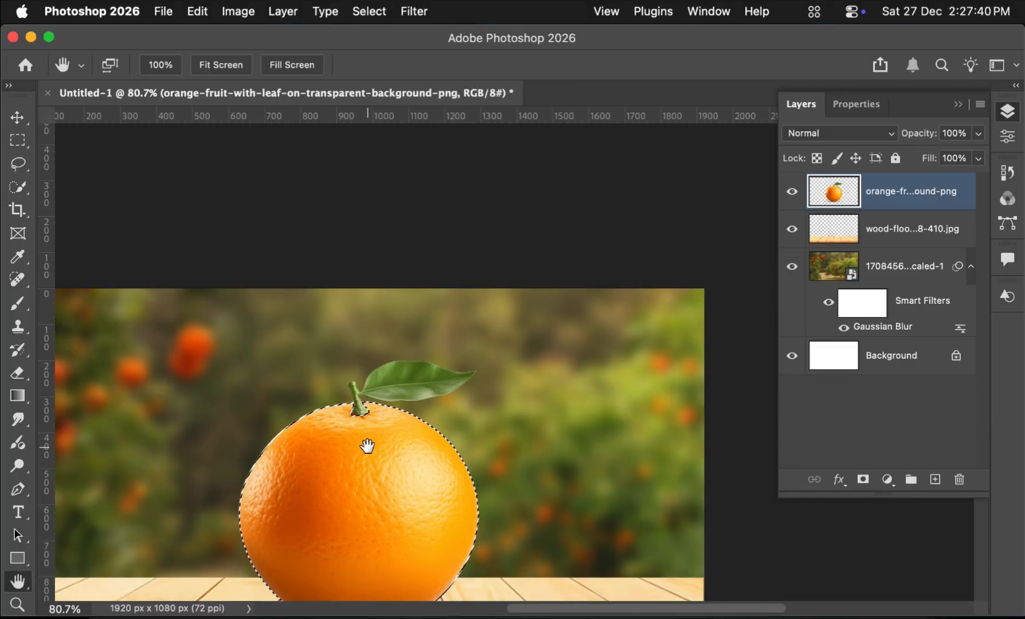
{"action": "left_click_drag", "start_coordinate": [366, 446], "coordinate": [420, 332]}
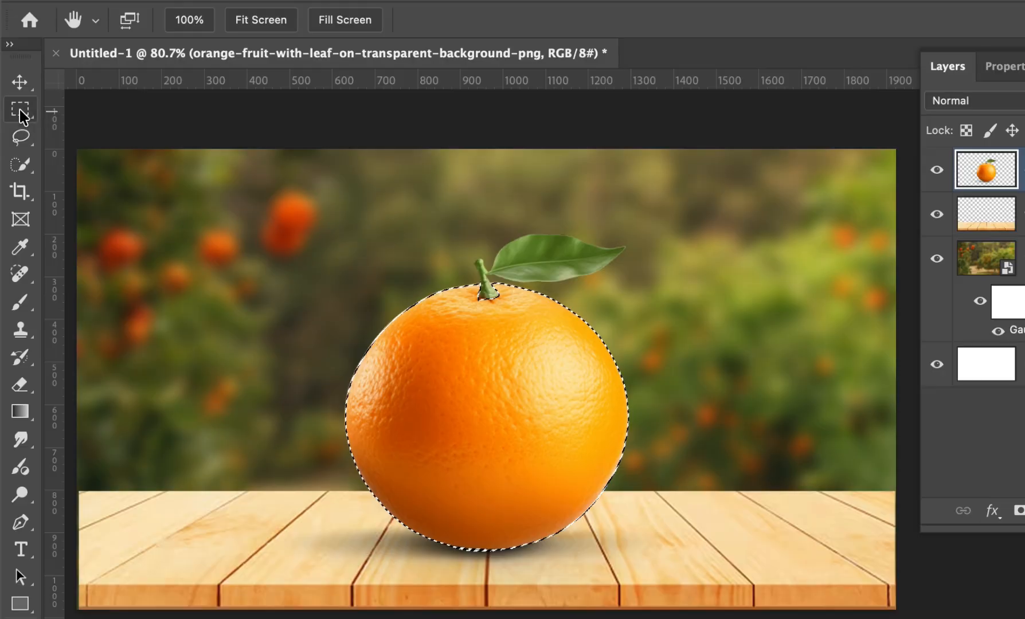
{"action": "left_click", "coordinate": [18, 141]}
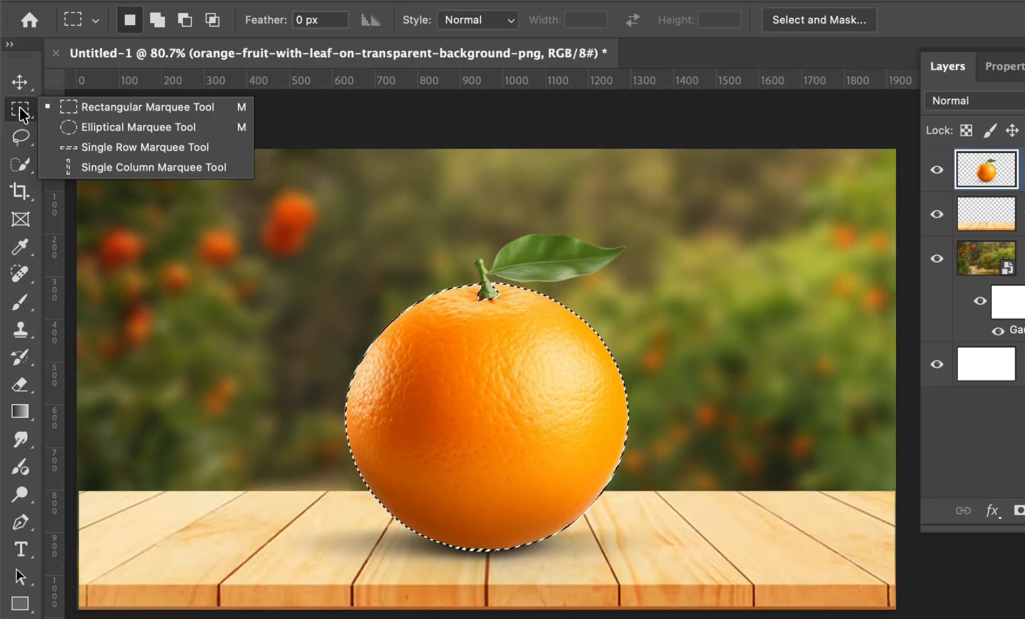
{"action": "left_click", "coordinate": [146, 107]}
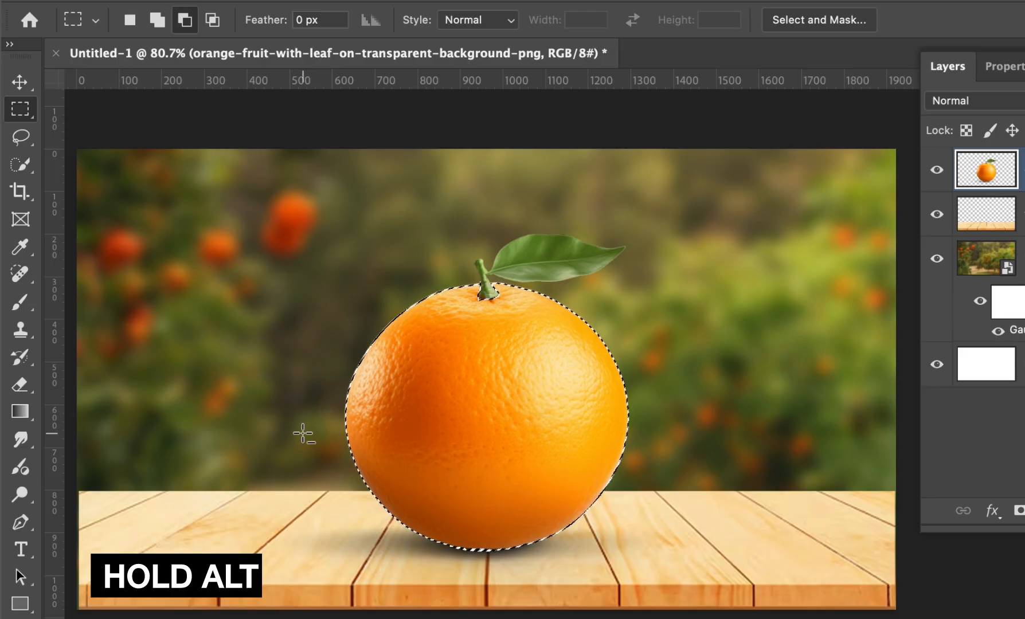
{"action": "left_click_drag", "start_coordinate": [299, 445], "coordinate": [694, 573]}
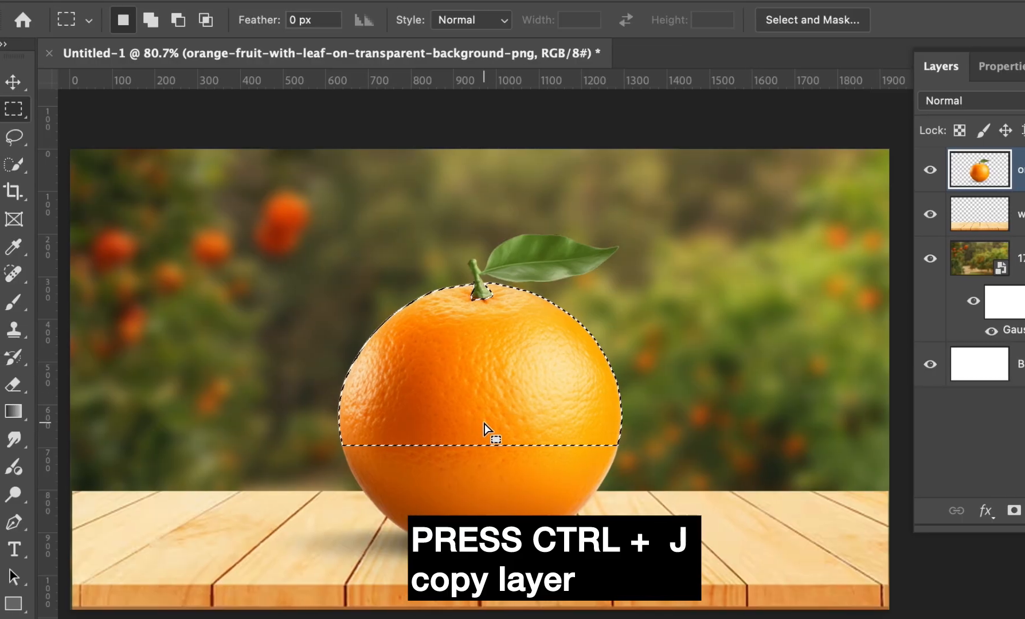
Step: Copy the selected upper part of the orange to a new layer and hide the original orange fruit layer
{"action": "key", "text": "ctrl+j"}
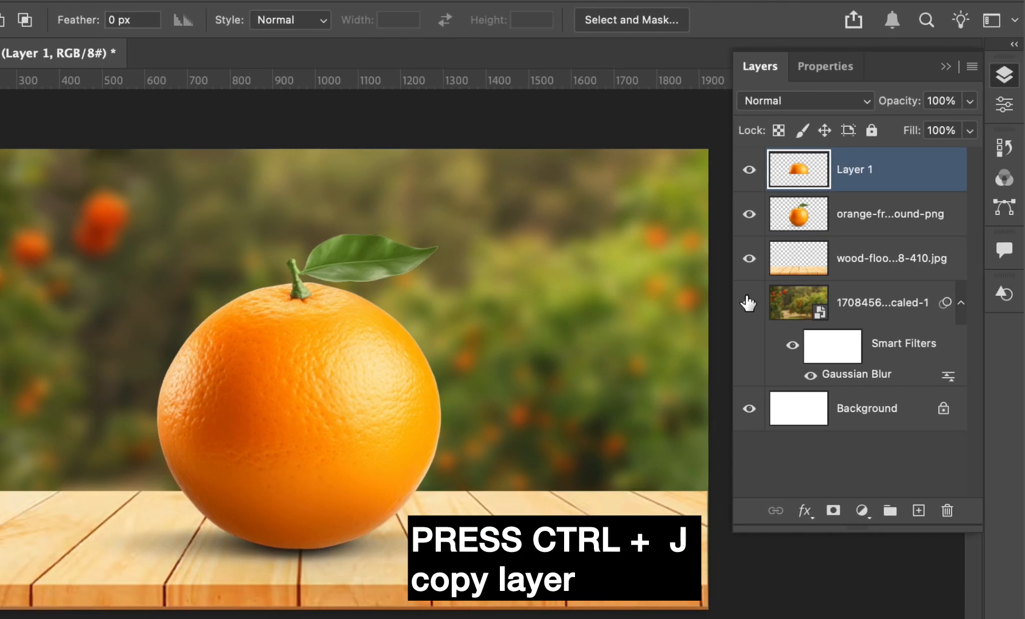
{"action": "left_click", "coordinate": [844, 216]}
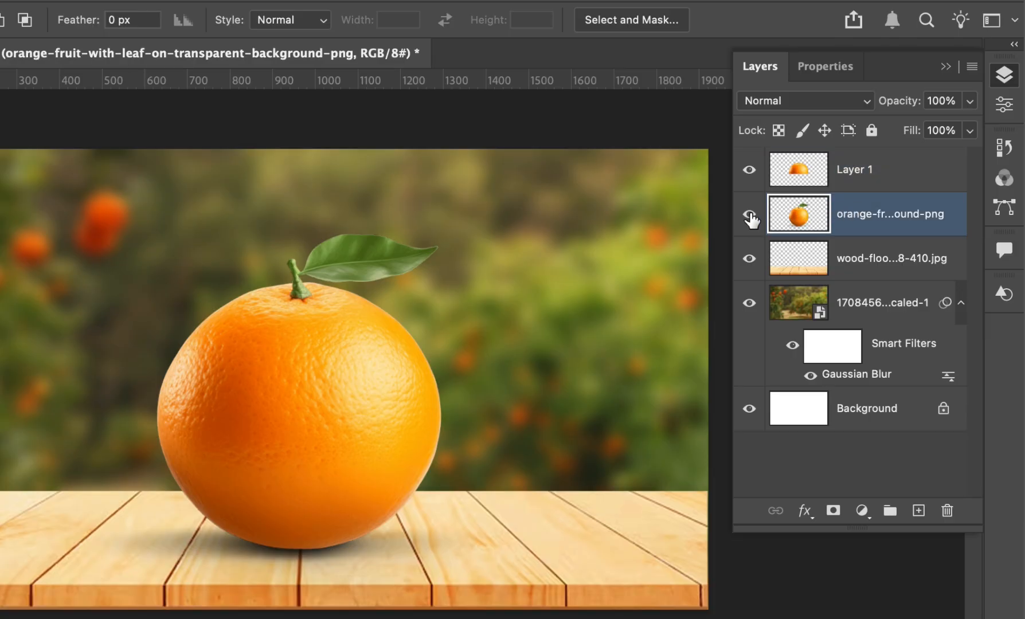
{"action": "left_click", "coordinate": [749, 215]}
Step: Set the copied half-orange layer's blending mode to Screen and desaturate it
{"action": "left_click", "coordinate": [857, 174]}
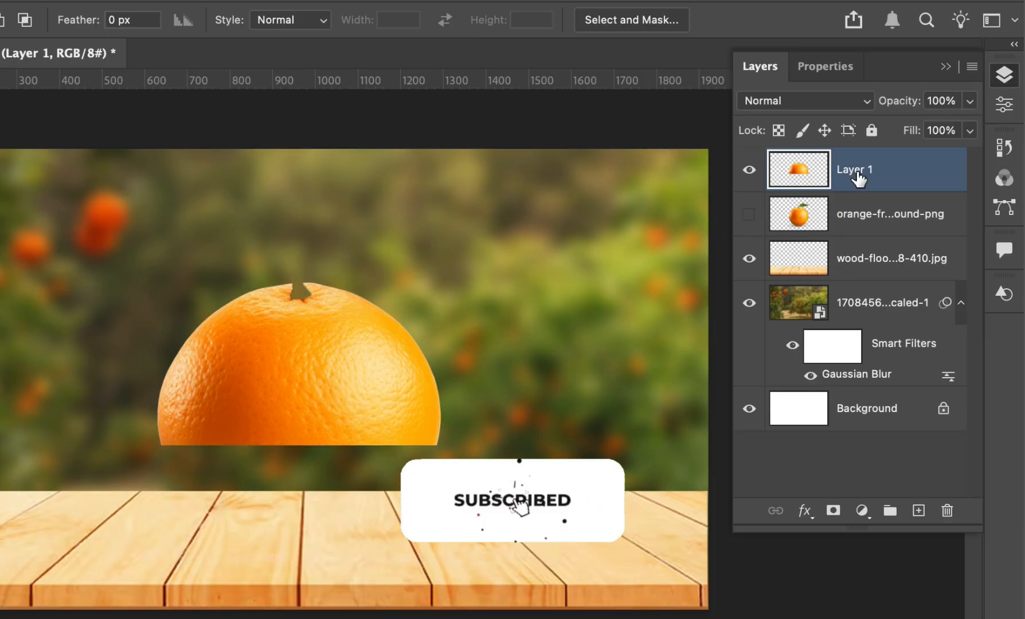
{"action": "left_click", "coordinate": [826, 103]}
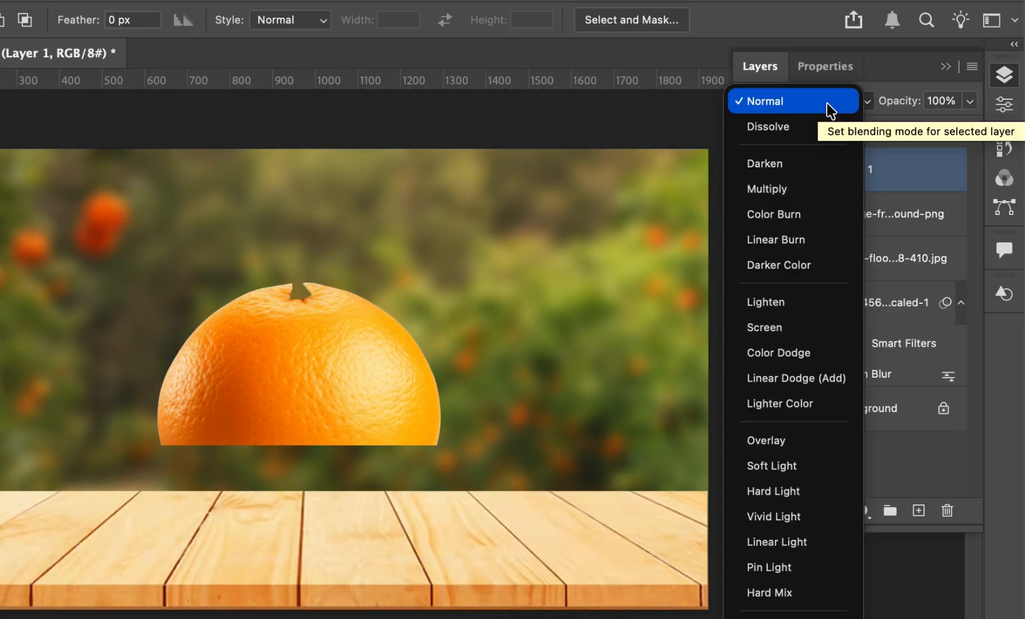
{"action": "left_click", "coordinate": [793, 329]}
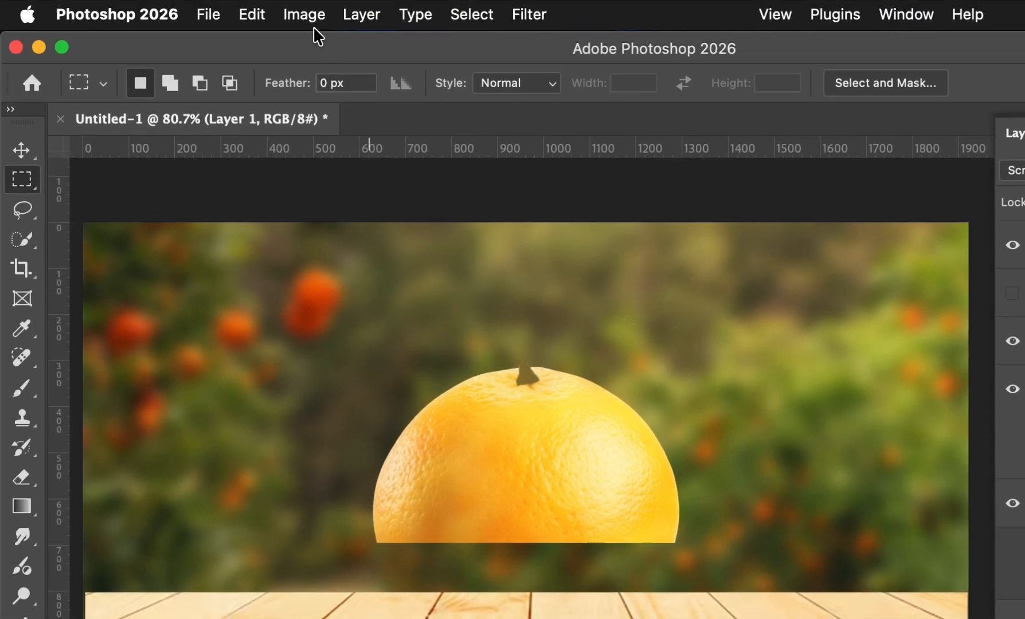
{"action": "left_click", "coordinate": [309, 19]}
{"action": "mouse_move", "coordinate": [336, 81]}
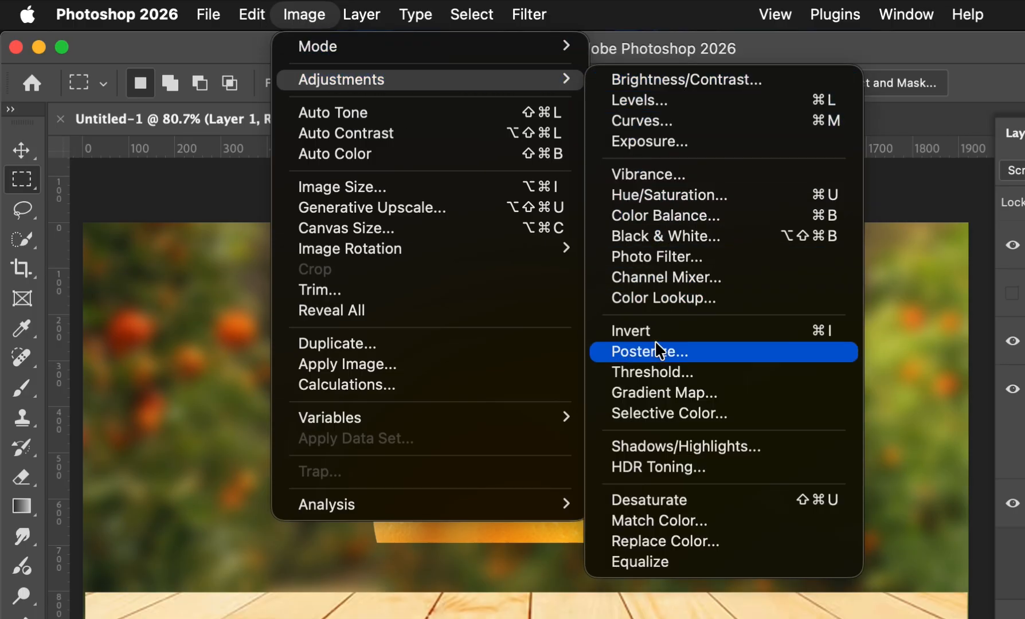
{"action": "left_click", "coordinate": [676, 499]}
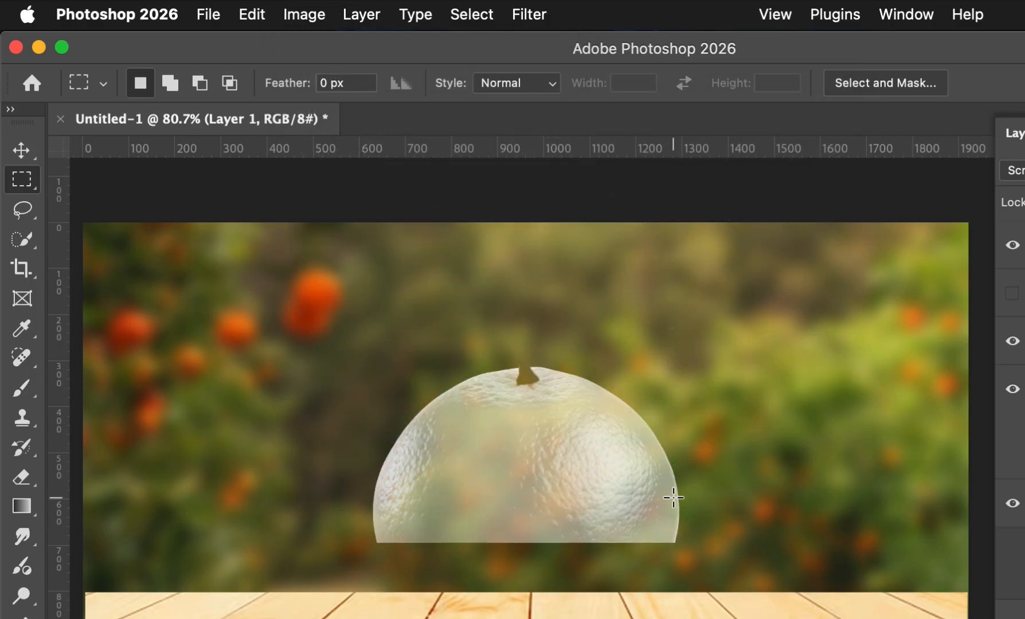
{"action": "key", "text": "v"}
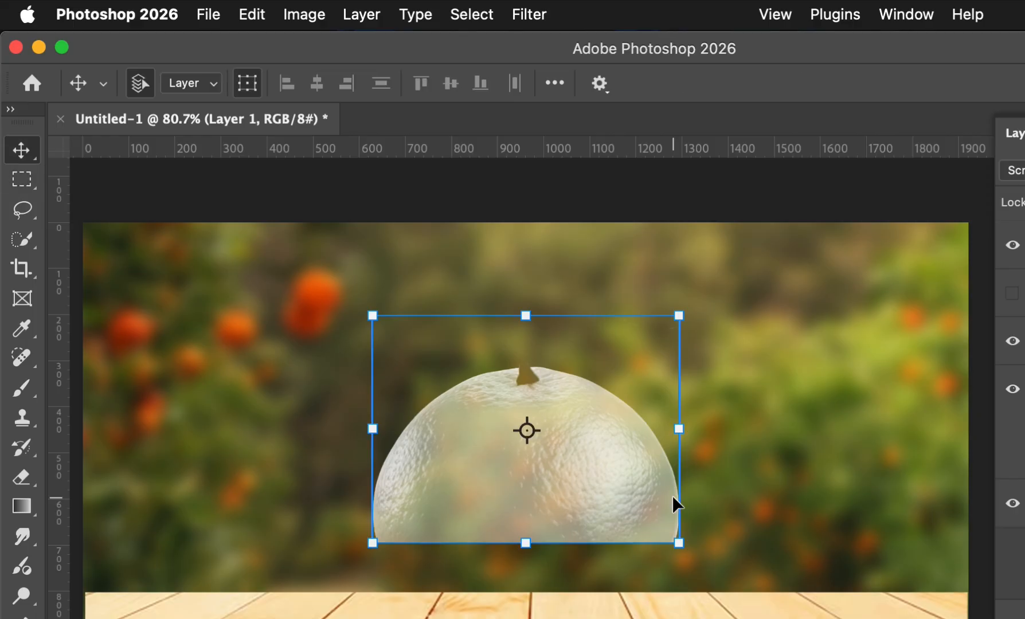
Step: Apply Levels to the half-orange layer with input levels 88, 0.62 and 217
{"action": "left_click", "coordinate": [302, 16]}
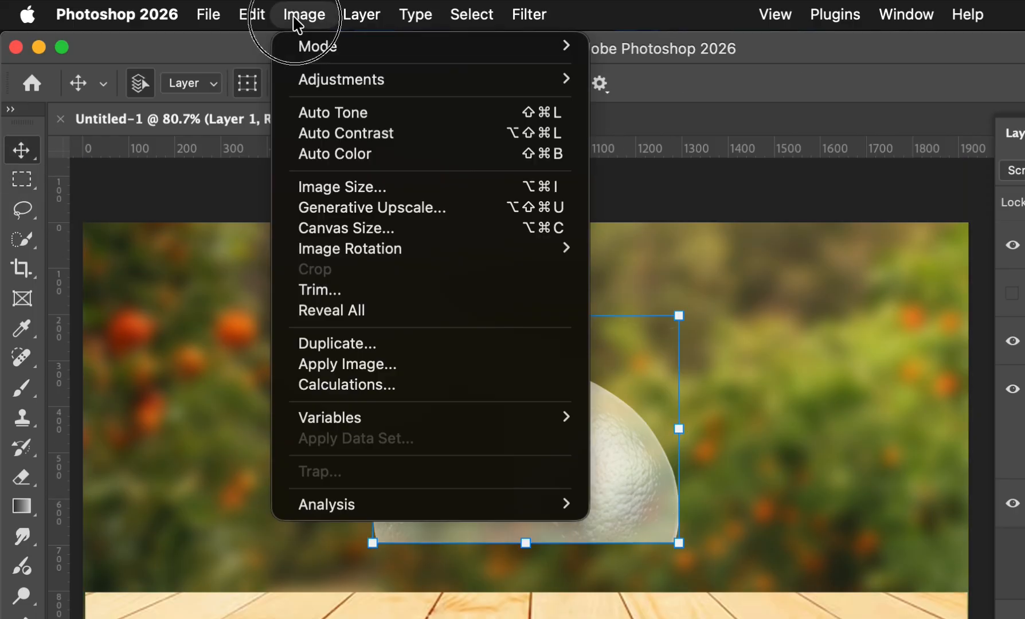
{"action": "mouse_move", "coordinate": [469, 87]}
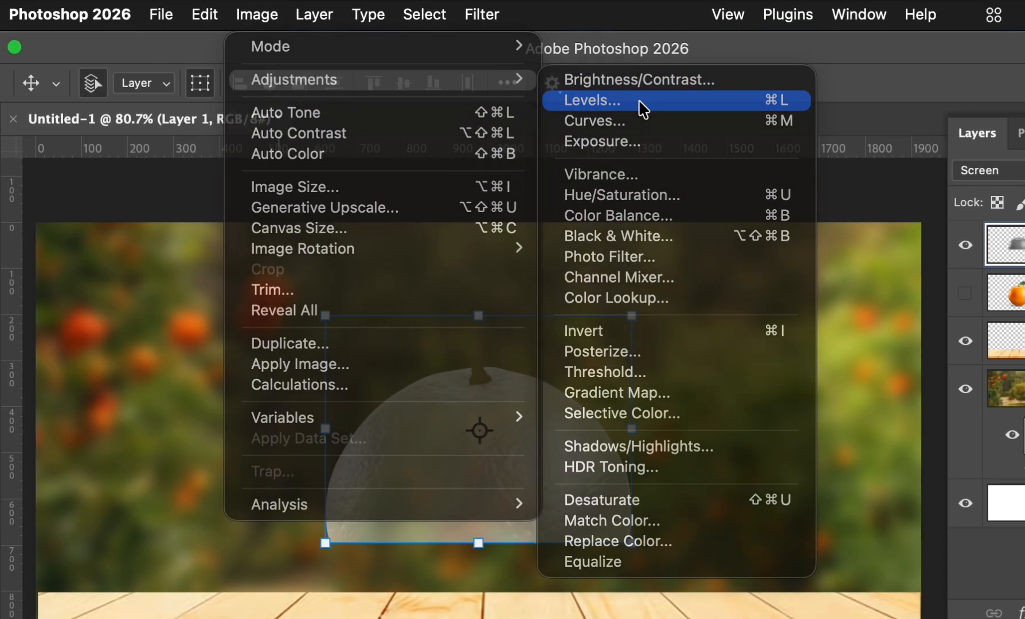
{"action": "left_click", "coordinate": [689, 106]}
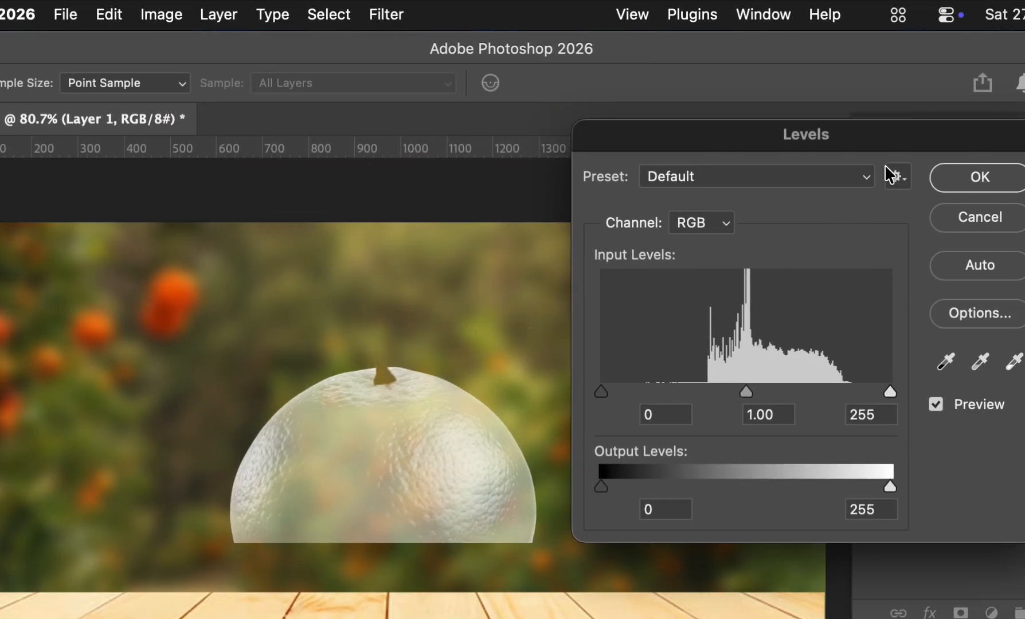
{"action": "left_click_drag", "start_coordinate": [889, 147], "coordinate": [863, 163]}
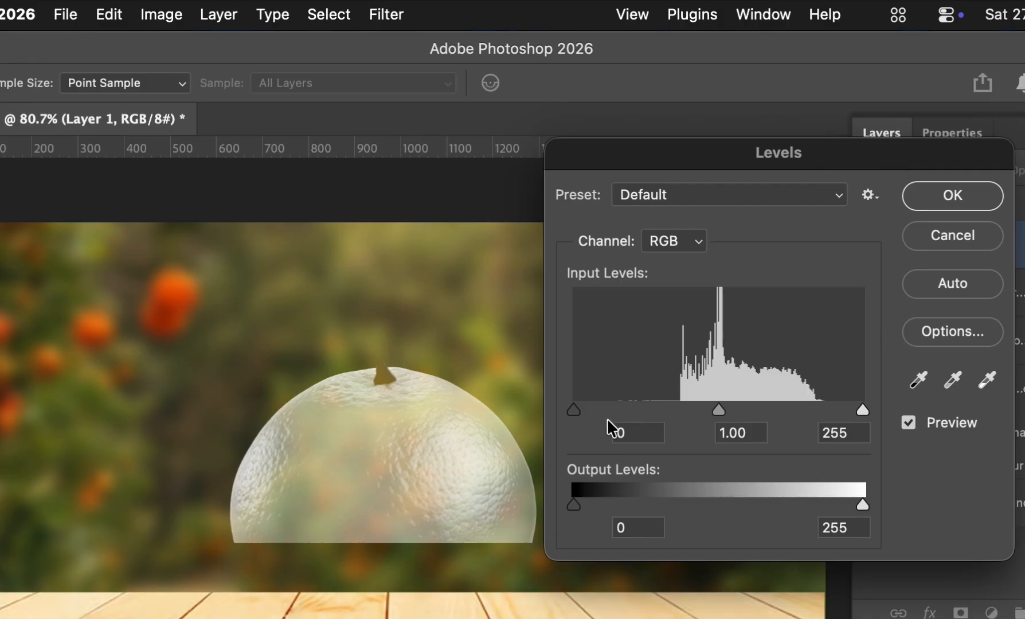
{"action": "left_click_drag", "start_coordinate": [574, 411], "coordinate": [670, 412]}
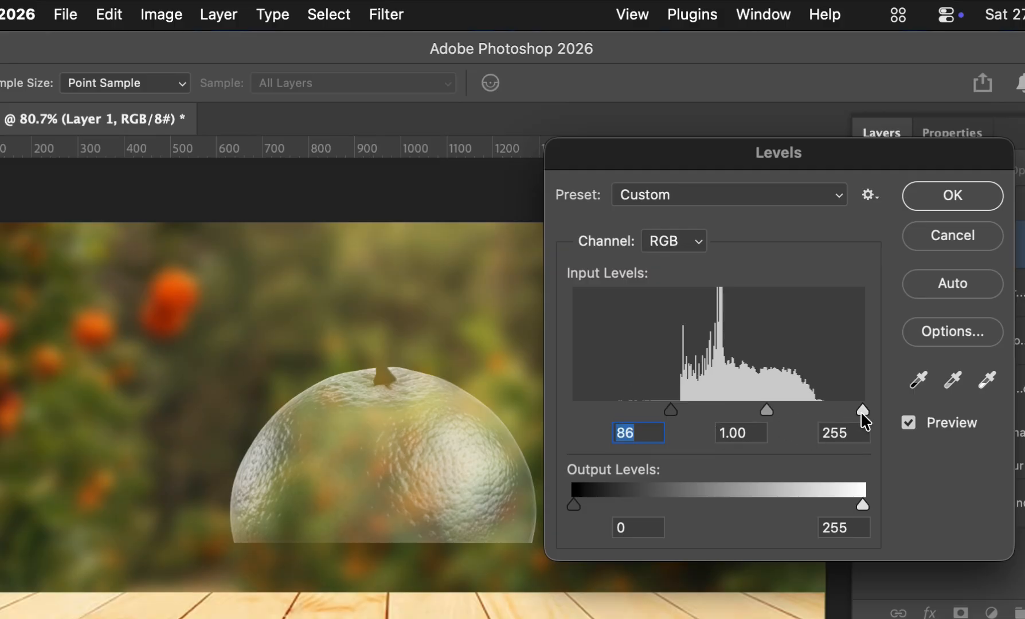
{"action": "left_click_drag", "start_coordinate": [861, 411], "coordinate": [818, 411]}
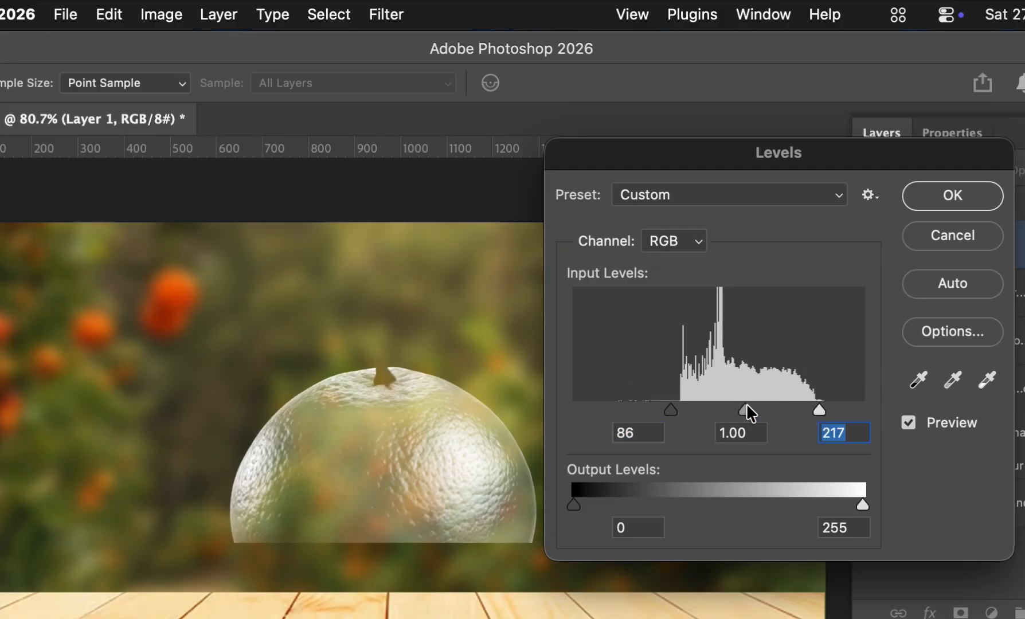
{"action": "left_click_drag", "start_coordinate": [746, 405], "coordinate": [765, 411]}
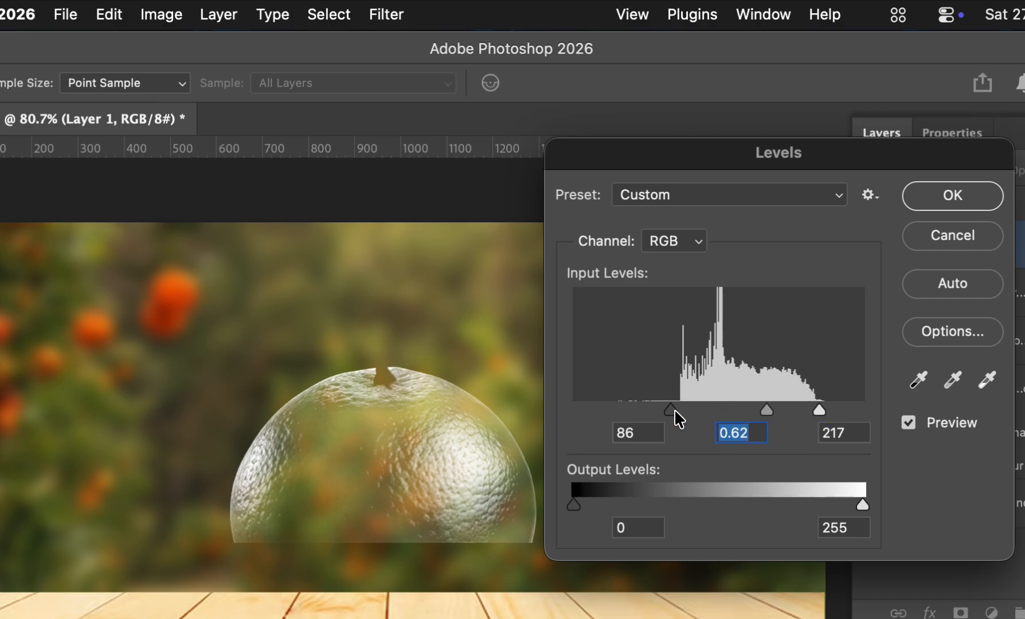
{"action": "mouse_move", "coordinate": [673, 410]}
{"action": "left_mouse_down"}
{"action": "mouse_move", "coordinate": [689, 409]}
{"action": "mouse_move", "coordinate": [662, 416]}
{"action": "mouse_move", "coordinate": [673, 419]}
{"action": "left_mouse_up"}
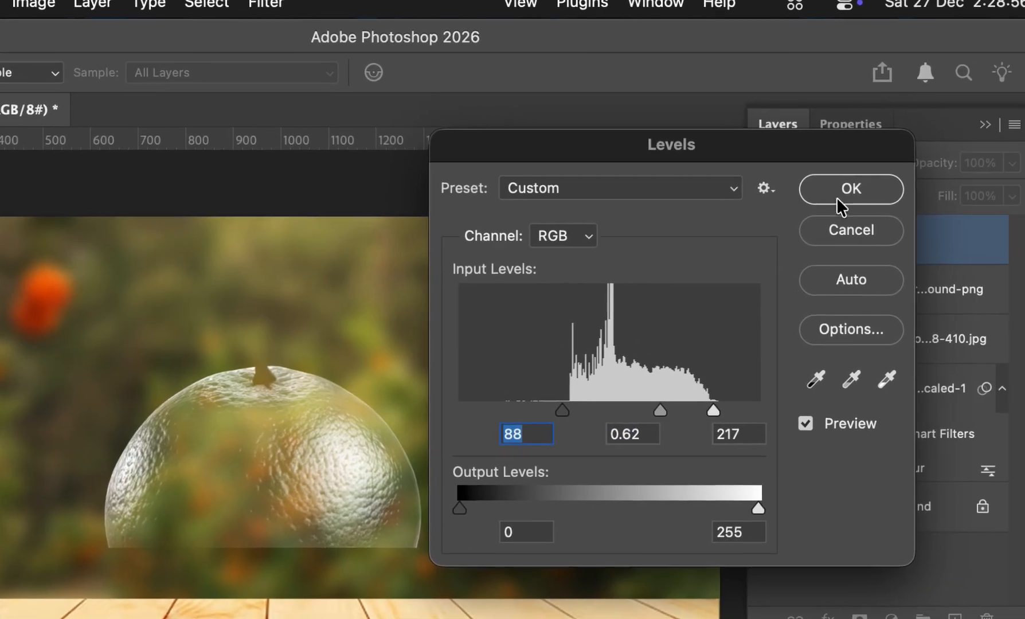
{"action": "left_click", "coordinate": [953, 196]}
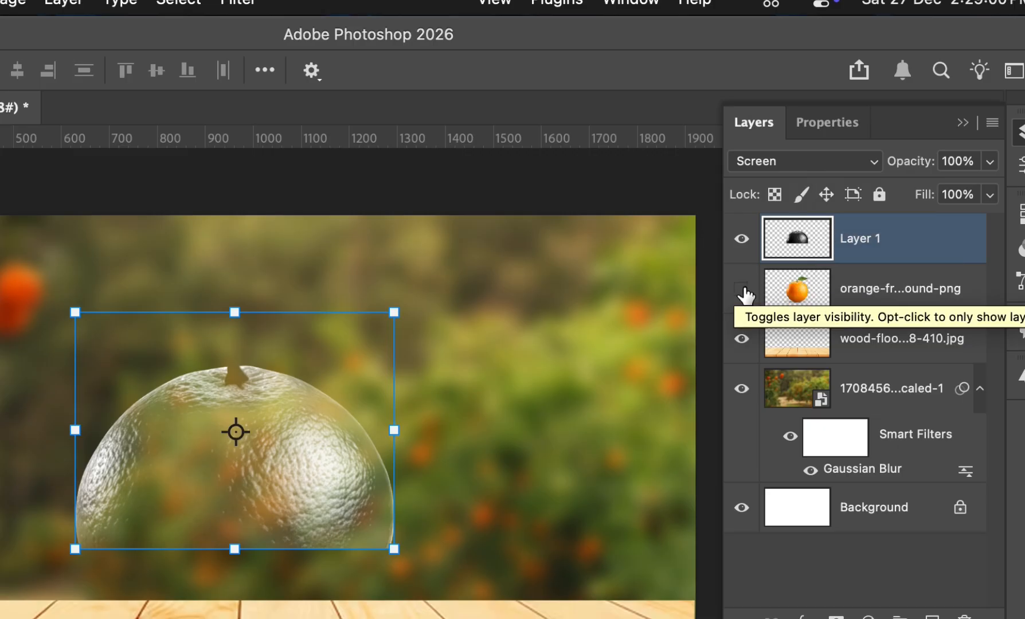
Step: Make the original orange fruit layer visible again and load the pixels of Layer 1, the half-orange copy, as a selection
{"action": "left_click", "coordinate": [742, 290]}
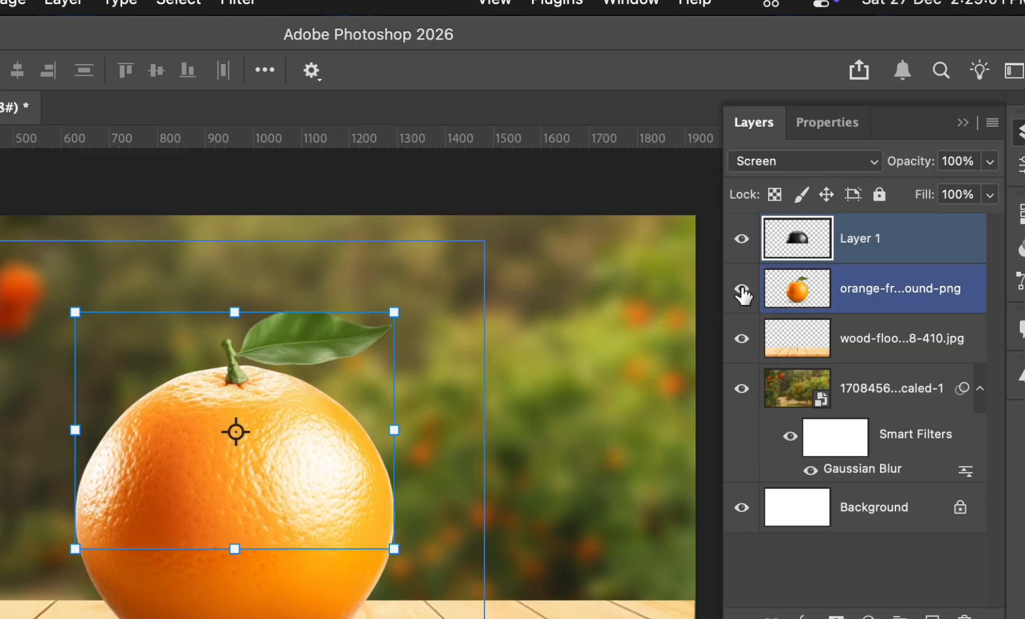
{"action": "left_click", "coordinate": [881, 253]}
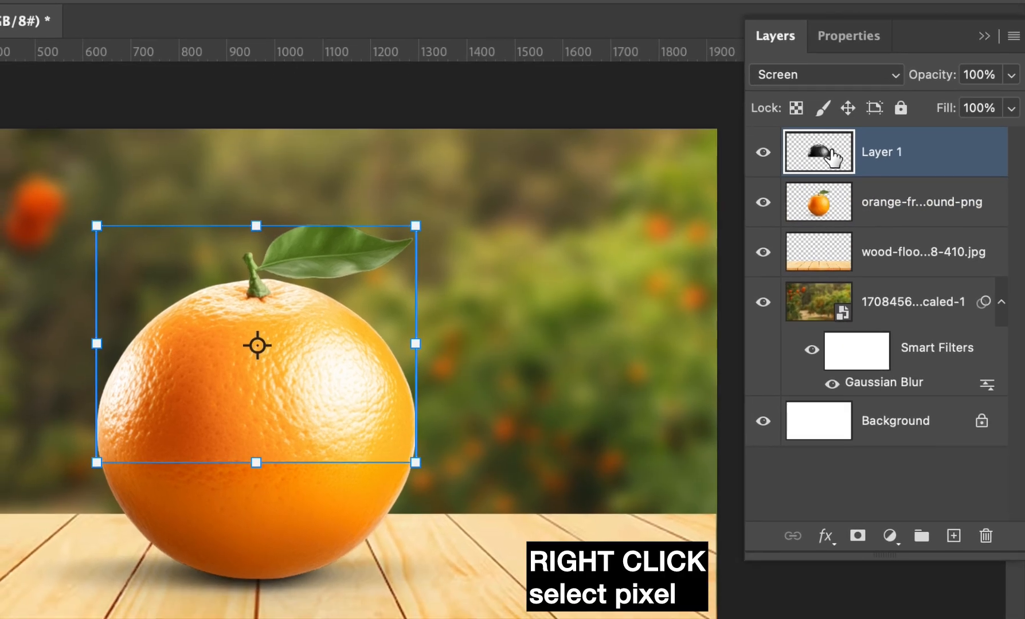
{"action": "right_click", "coordinate": [798, 242]}
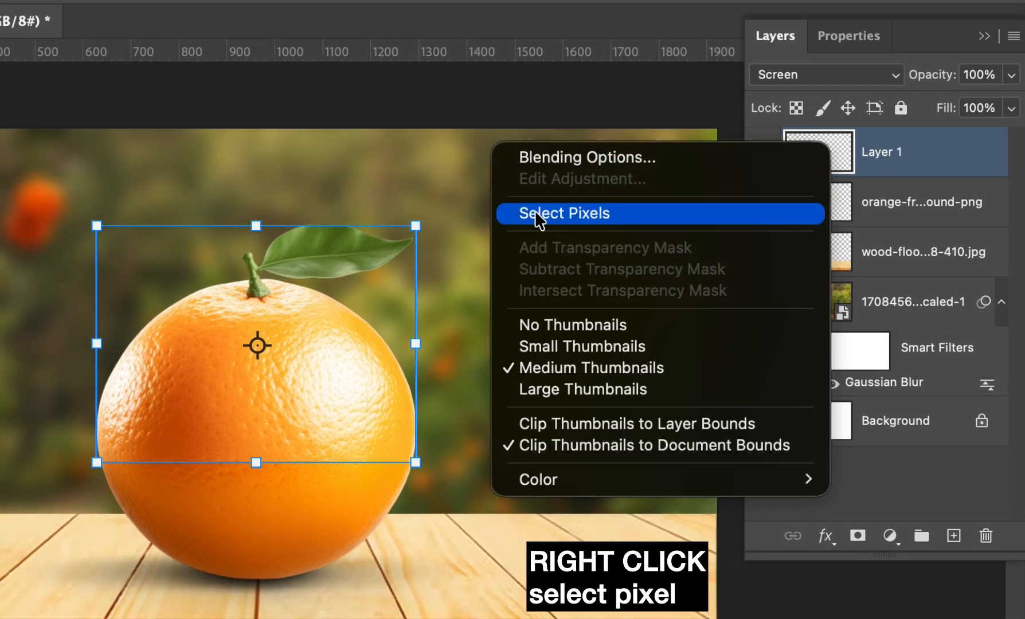
{"action": "left_click", "coordinate": [580, 215]}
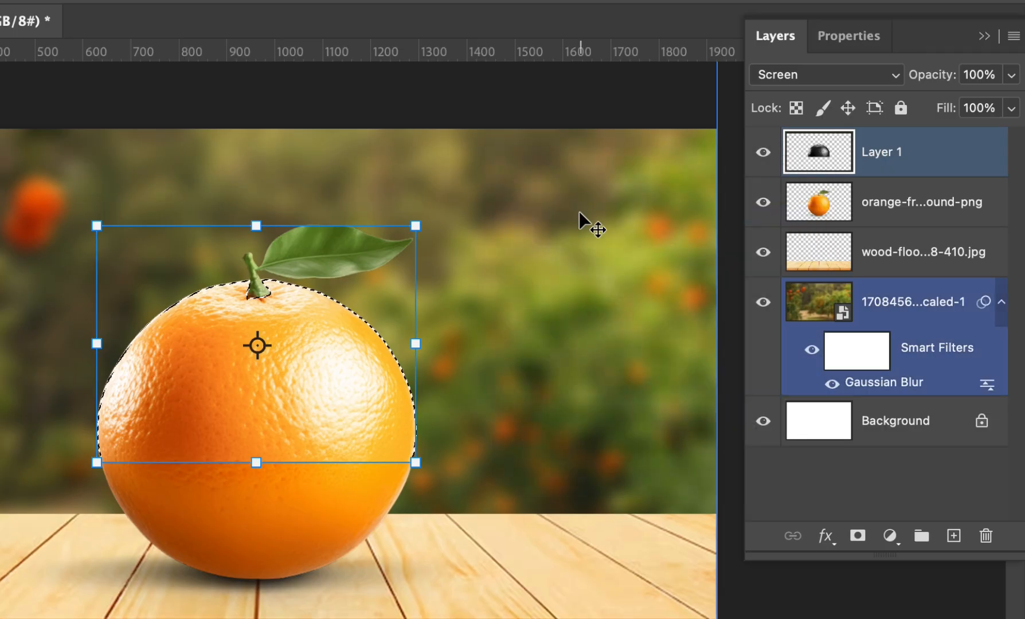
Step: Add a layer mask from the selection to the orange fruit layer and invert it, hiding the orange's upper part
{"action": "left_click", "coordinate": [859, 223]}
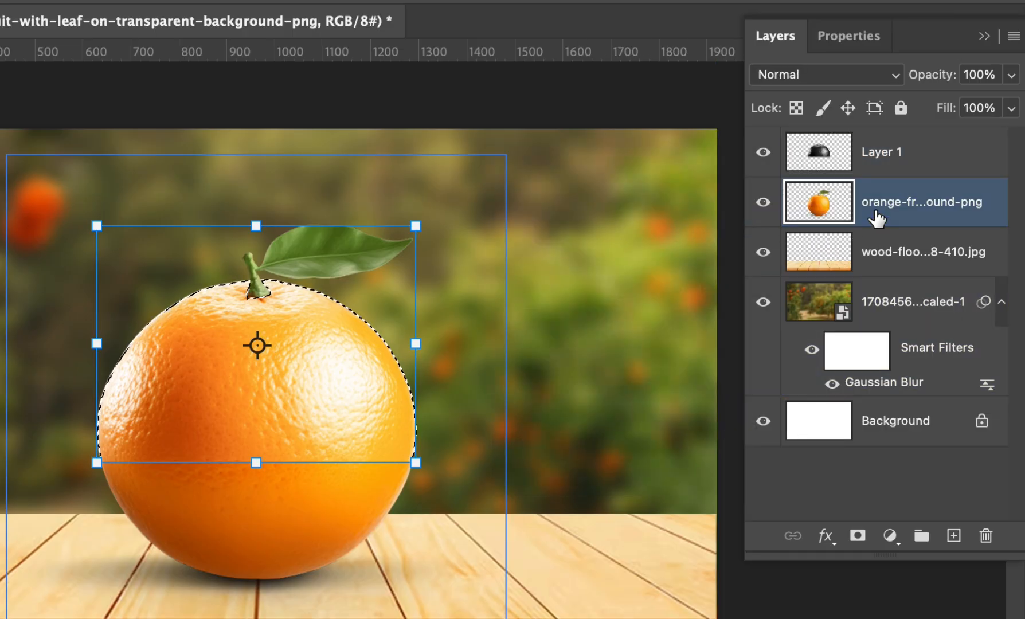
{"action": "left_click", "coordinate": [871, 316], "text": "super"}
{"action": "left_click", "coordinate": [855, 537]}
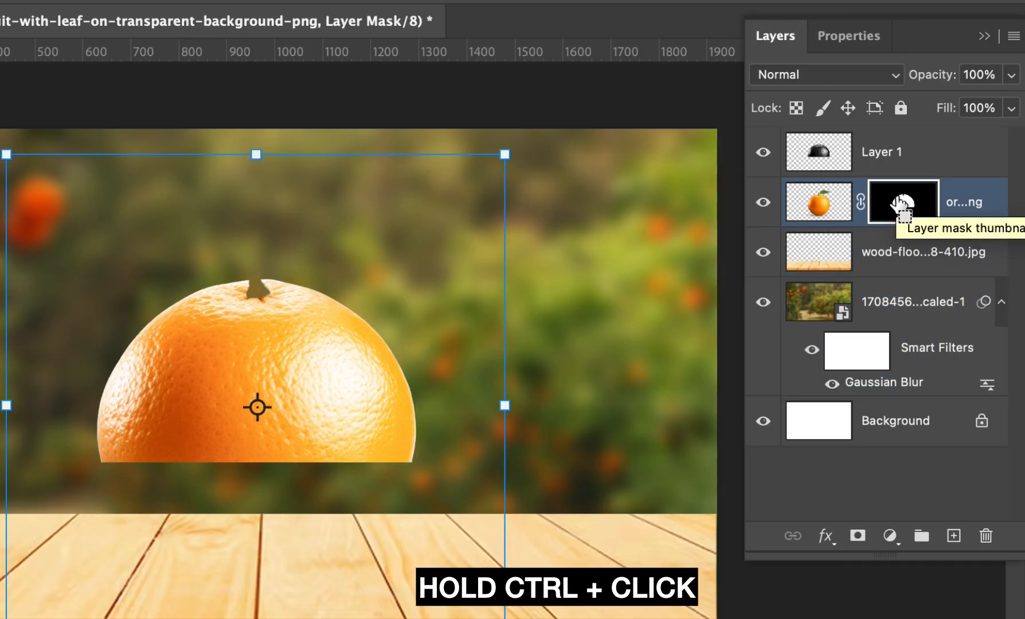
{"action": "key", "text": "ctrl+i"}
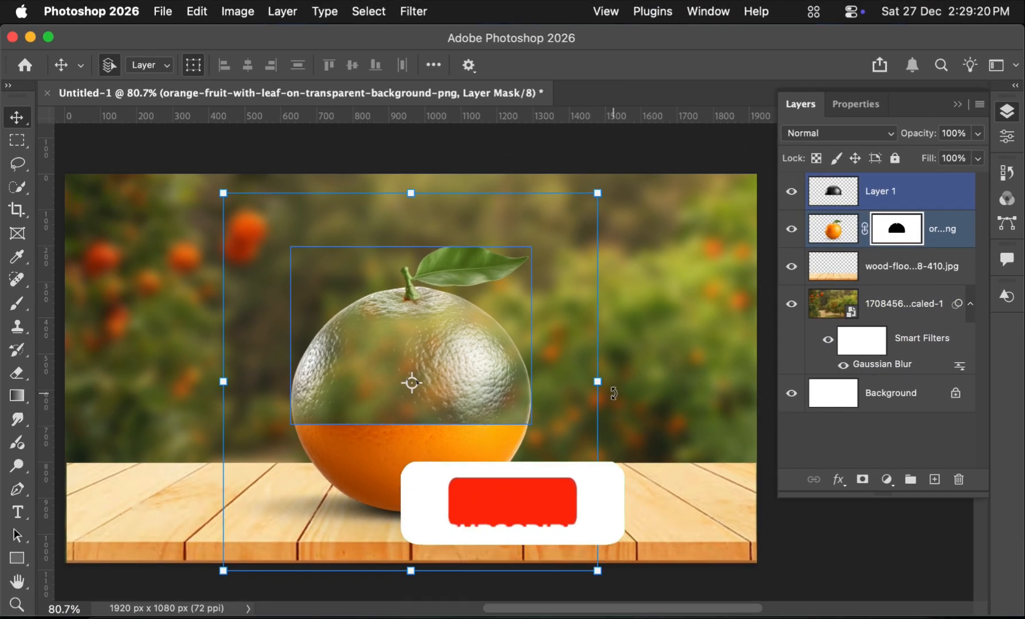
{"action": "left_click", "coordinate": [938, 223]}
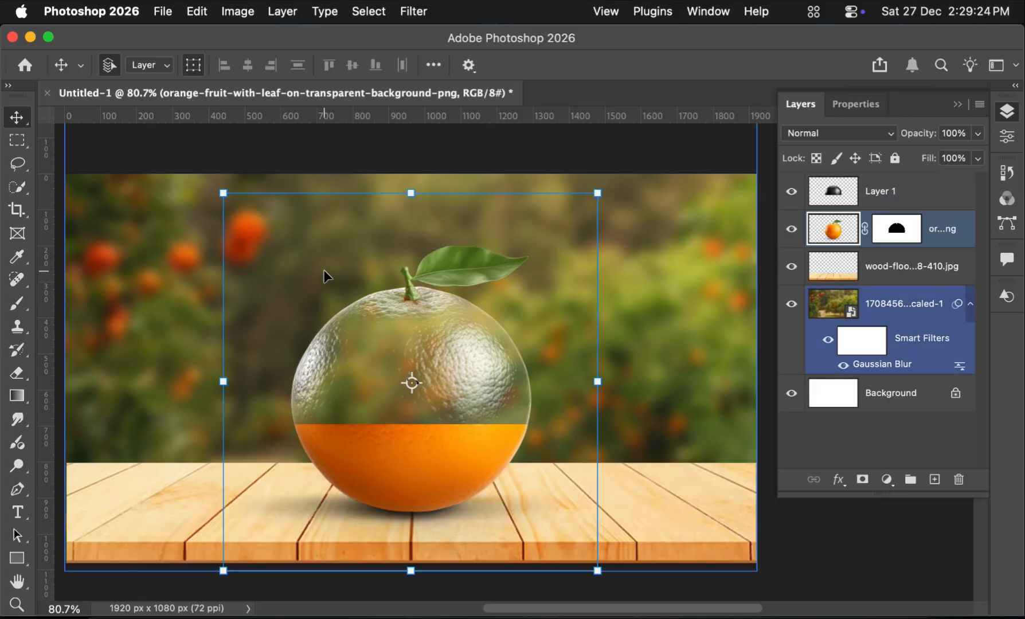
Step: Place the slice-ripe-orange image from Finder's Recents into the Photoshop document and move its layer above Layer 1
{"action": "left_click", "coordinate": [101, 608]}
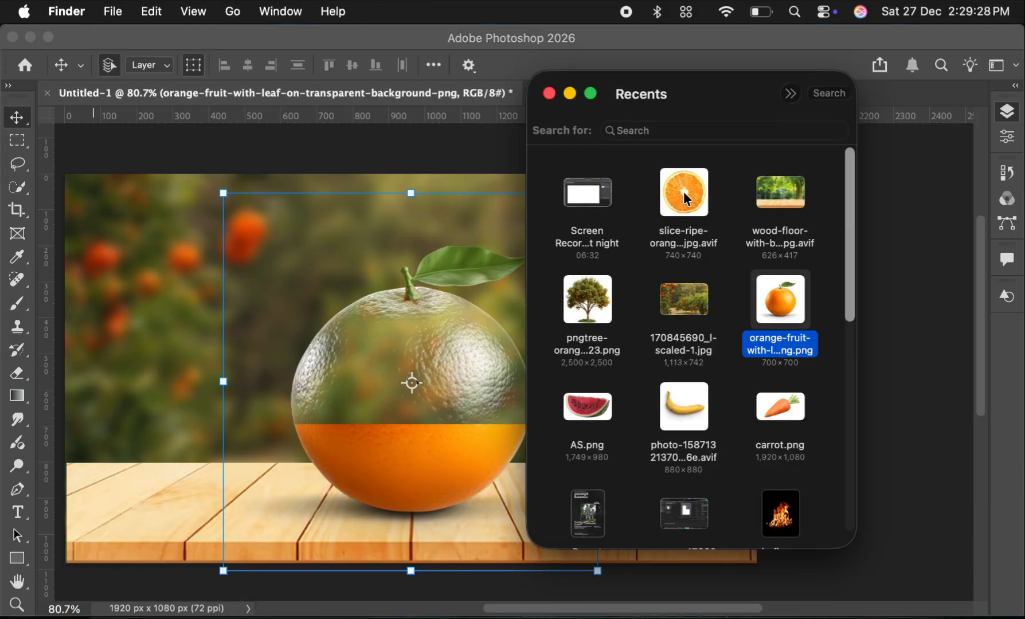
{"action": "left_click_drag", "start_coordinate": [683, 191], "coordinate": [409, 339]}
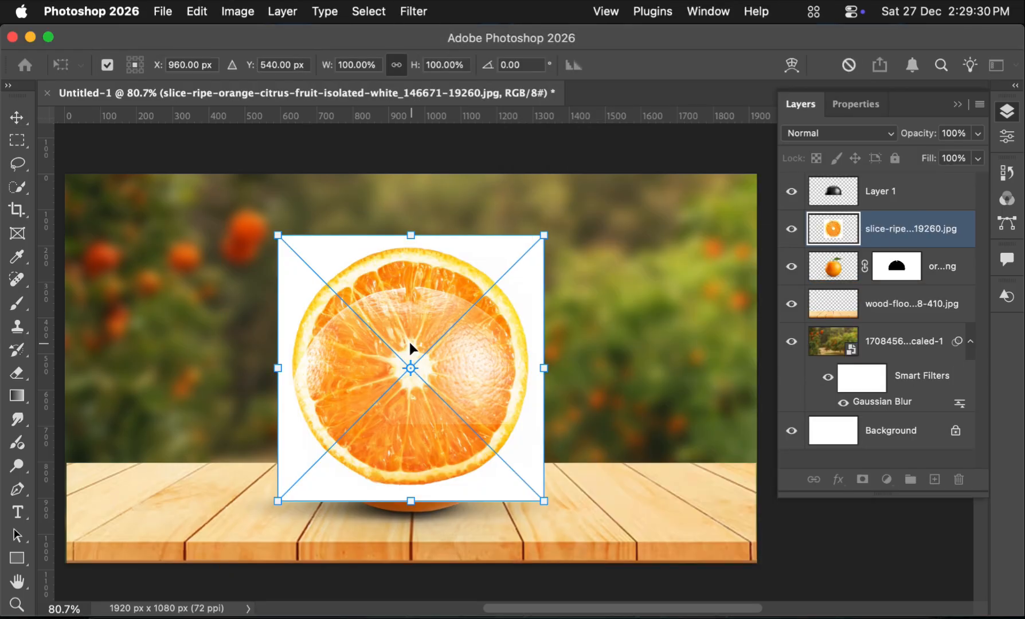
{"action": "left_click_drag", "start_coordinate": [895, 242], "coordinate": [890, 185]}
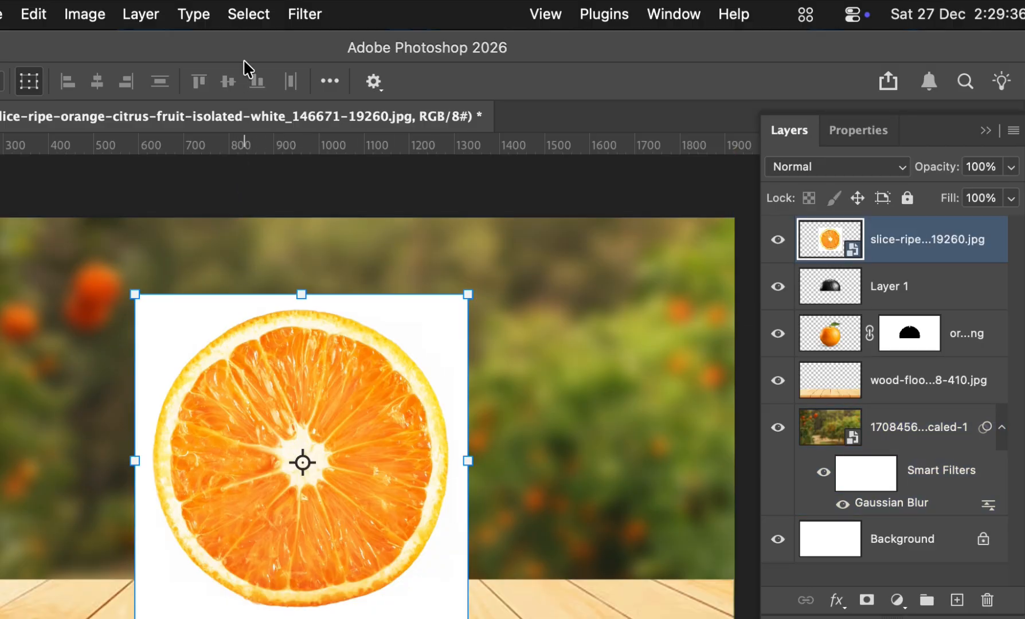
Step: Mask the orange slice layer with a Select Subject selection to remove its white background, and convert it to a smart object
{"action": "left_click", "coordinate": [248, 14]}
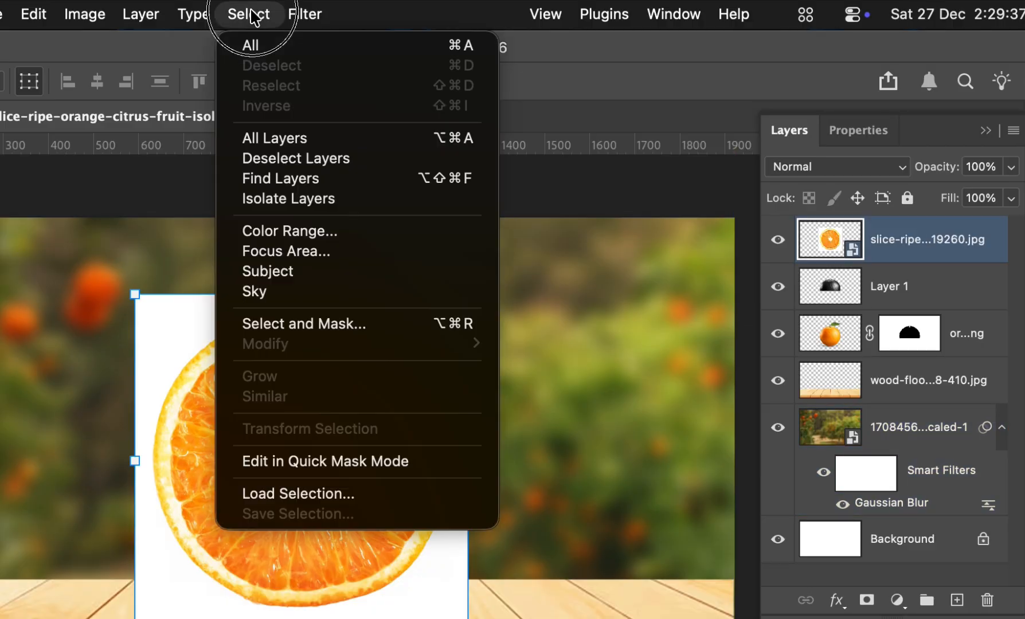
{"action": "left_click", "coordinate": [252, 271]}
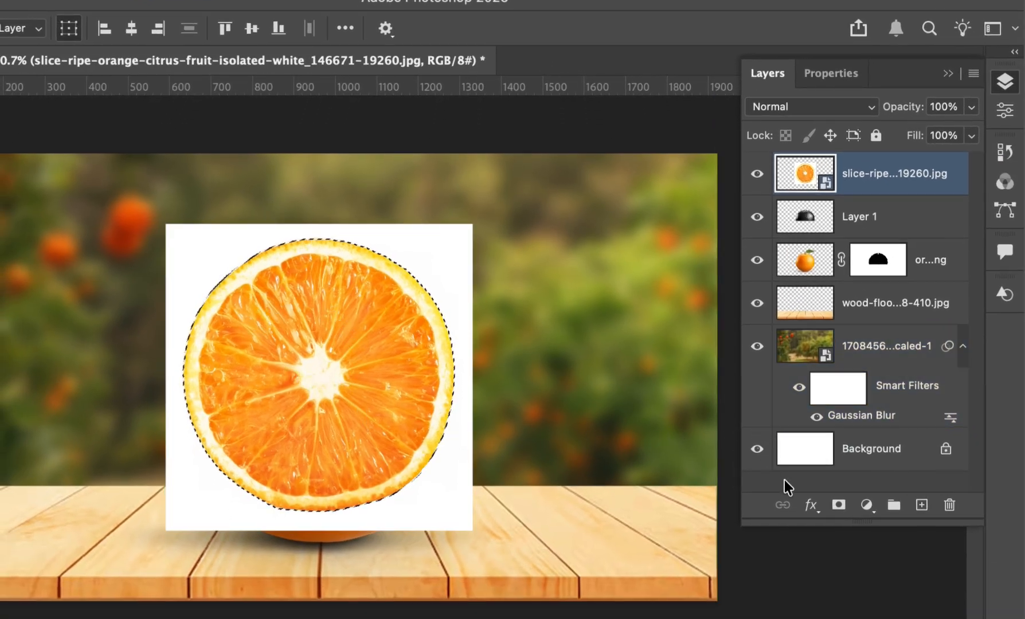
{"action": "left_click", "coordinate": [837, 505]}
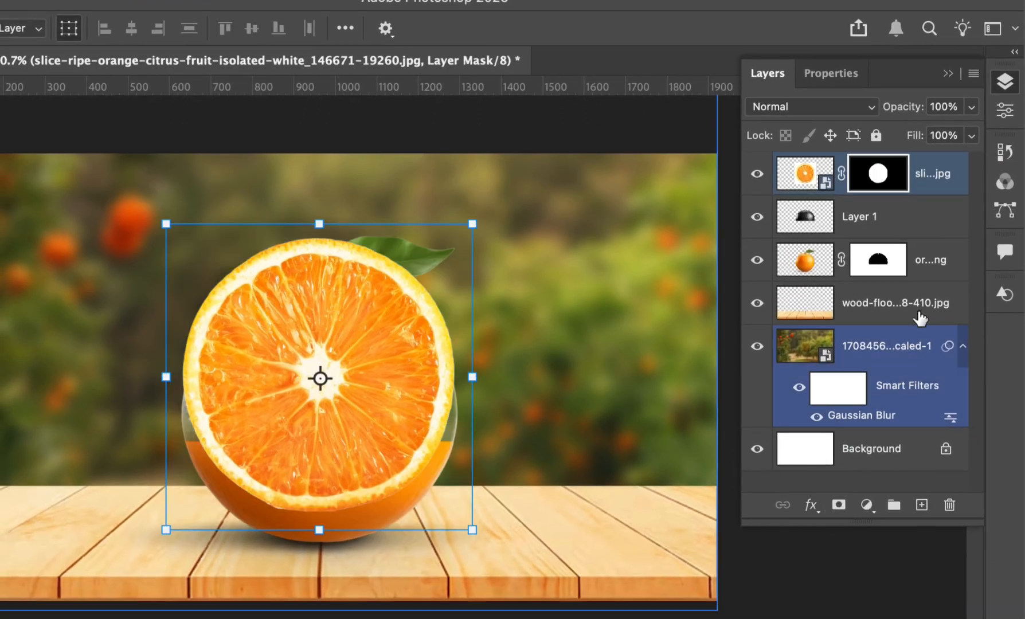
{"action": "right_click", "coordinate": [927, 160]}
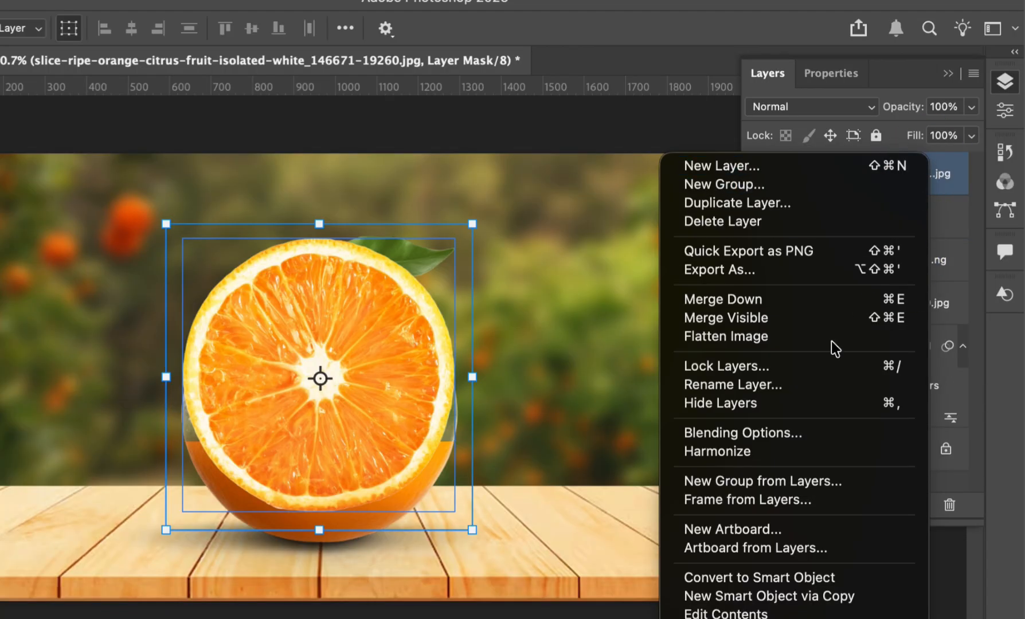
{"action": "left_click", "coordinate": [791, 579]}
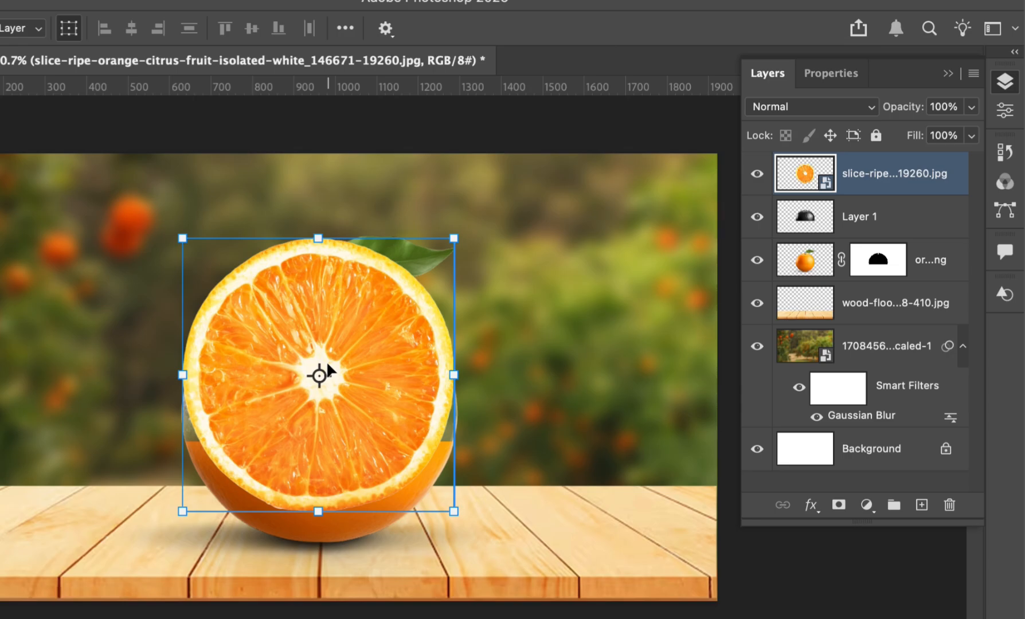
Step: Distort the slice into a flat ellipse of about 101.5% width and 29% height over the cut of the orange
{"action": "key", "text": "ctrl+t"}
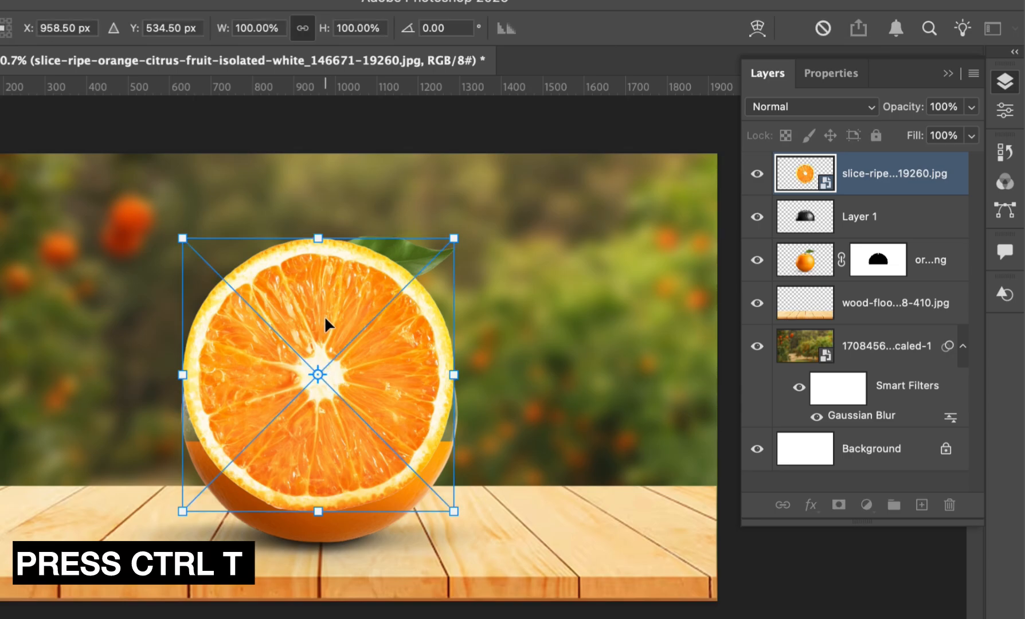
{"action": "right_click", "coordinate": [324, 315]}
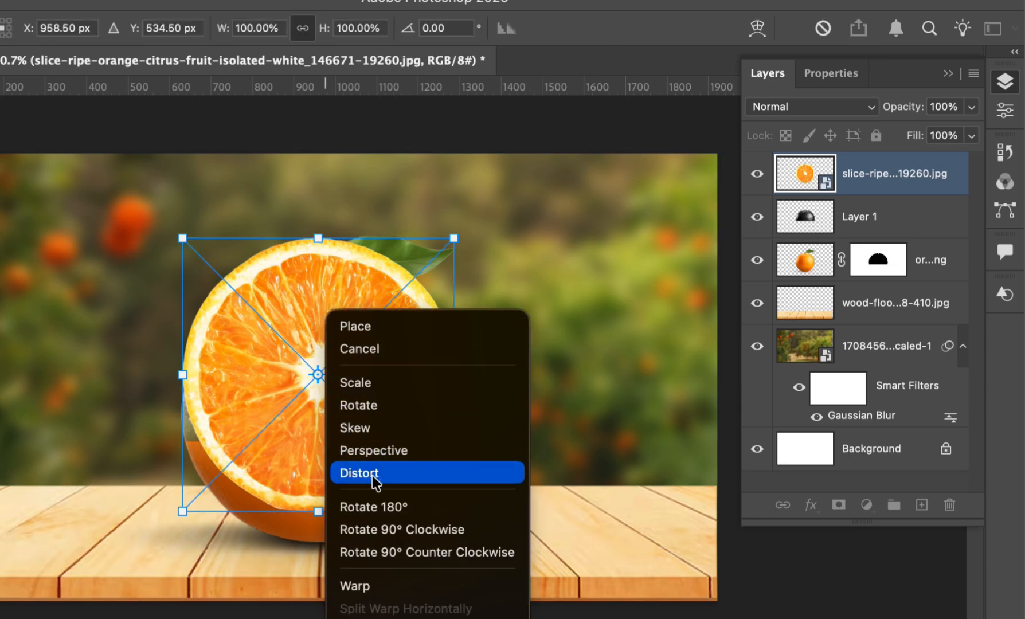
{"action": "left_click", "coordinate": [390, 477]}
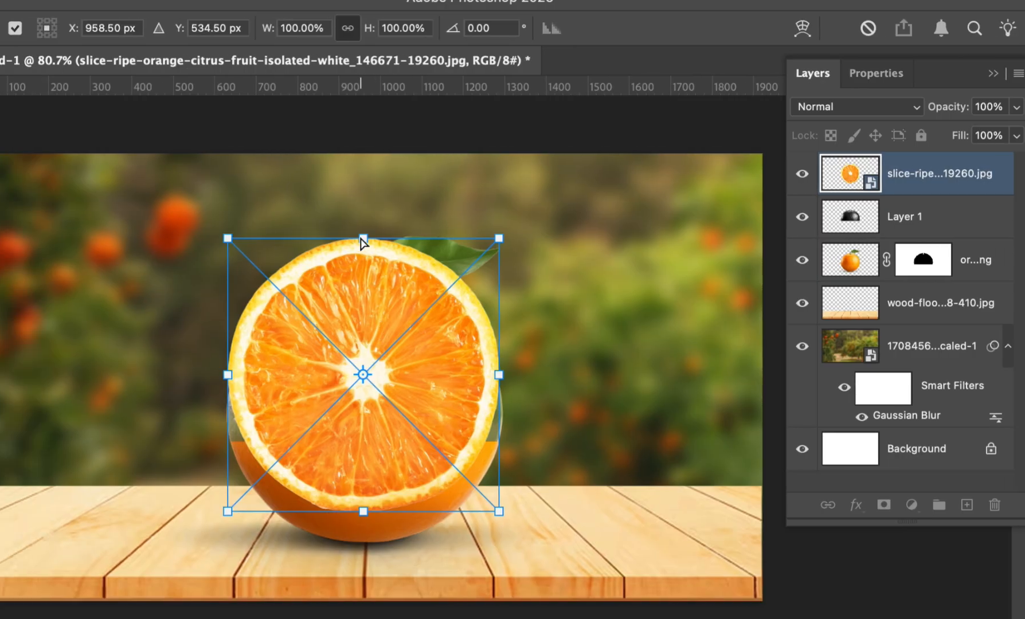
{"action": "left_click_drag", "start_coordinate": [321, 245], "coordinate": [304, 404]}
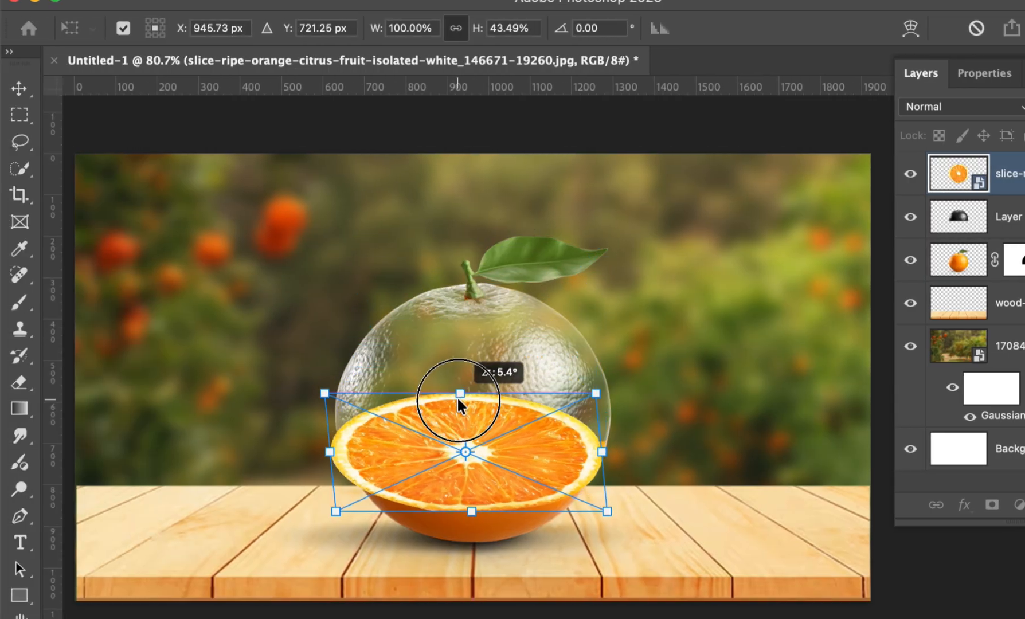
{"action": "left_click_drag", "start_coordinate": [457, 396], "coordinate": [464, 419]}
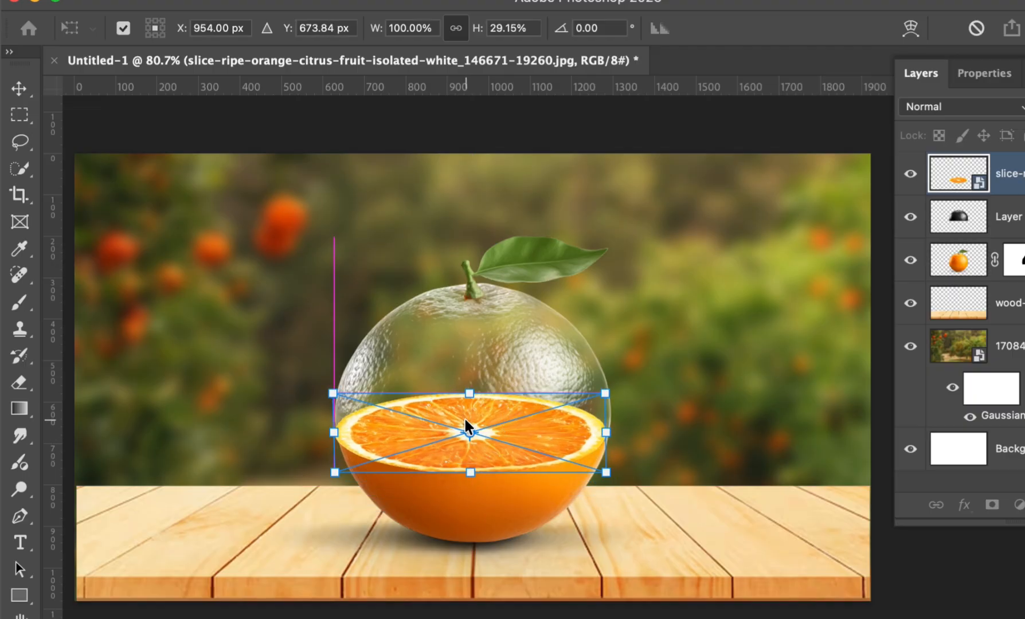
{"action": "left_click_drag", "start_coordinate": [606, 433], "coordinate": [609, 434]}
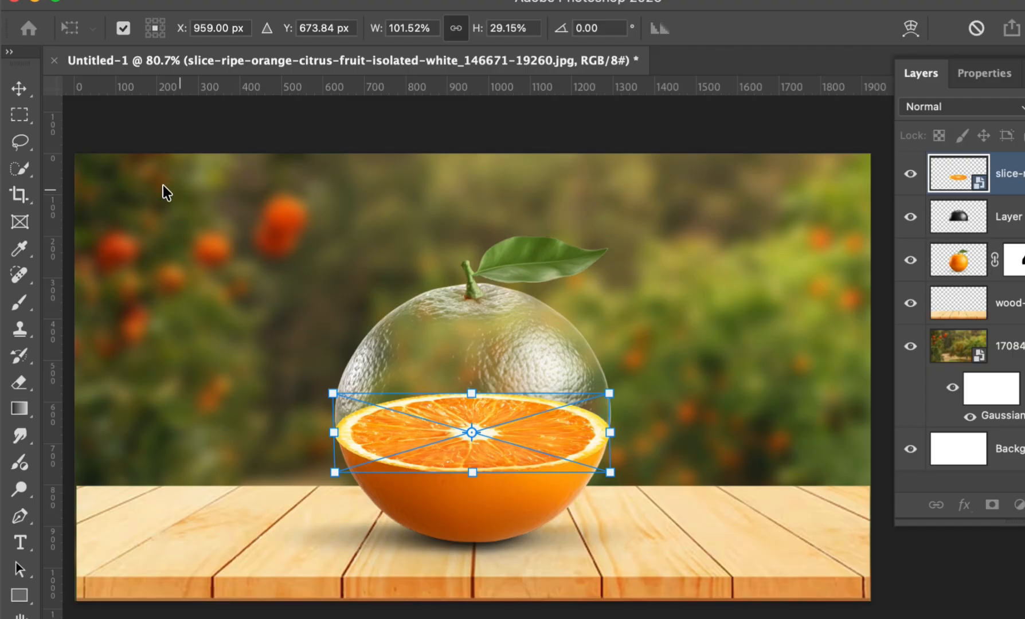
{"action": "left_click", "coordinate": [26, 88]}
{"action": "left_click", "coordinate": [223, 232]}
Step: Fine-tune the slice's edge against the glass peel outline, transforming it to about 101.3% width and 29.1% height
{"action": "scroll", "coordinate": [454, 401], "scroll_direction": "up", "scroll_amount": 3}
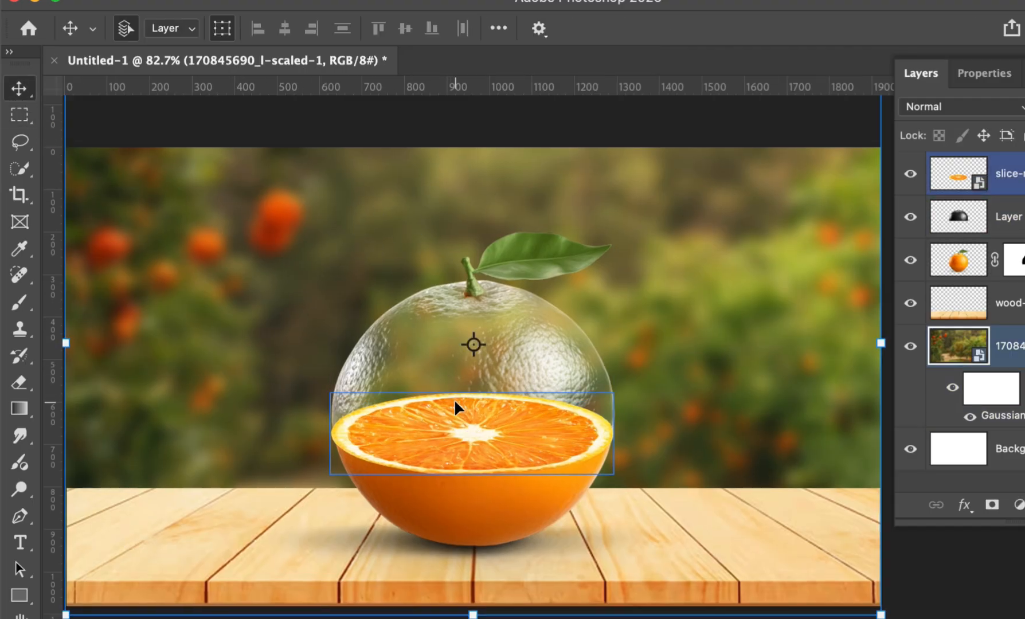
{"action": "scroll", "coordinate": [453, 413], "scroll_direction": "up", "scroll_amount": 2}
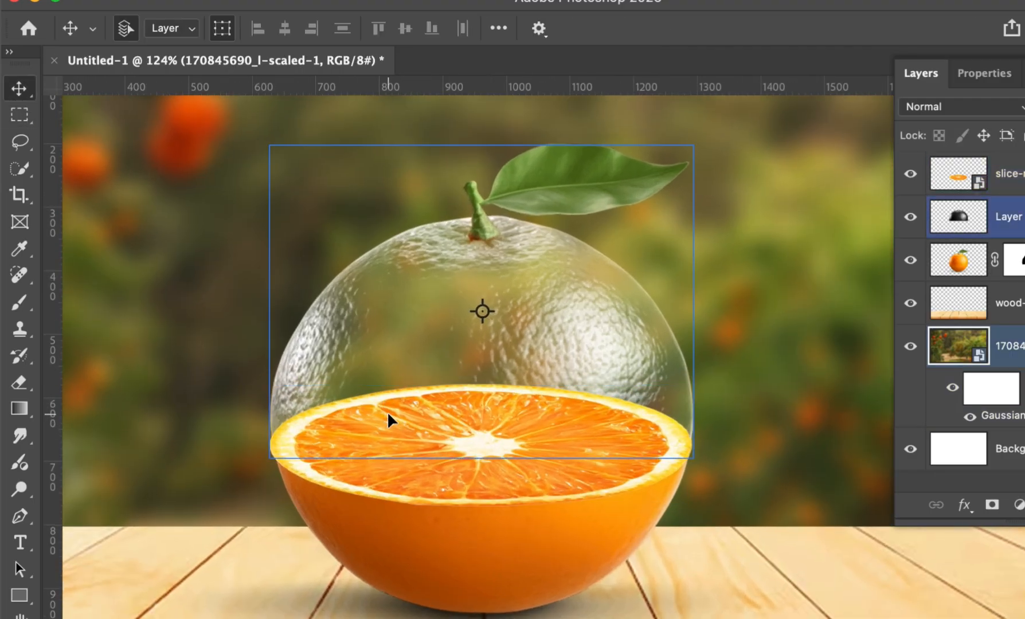
{"action": "left_click", "coordinate": [399, 434]}
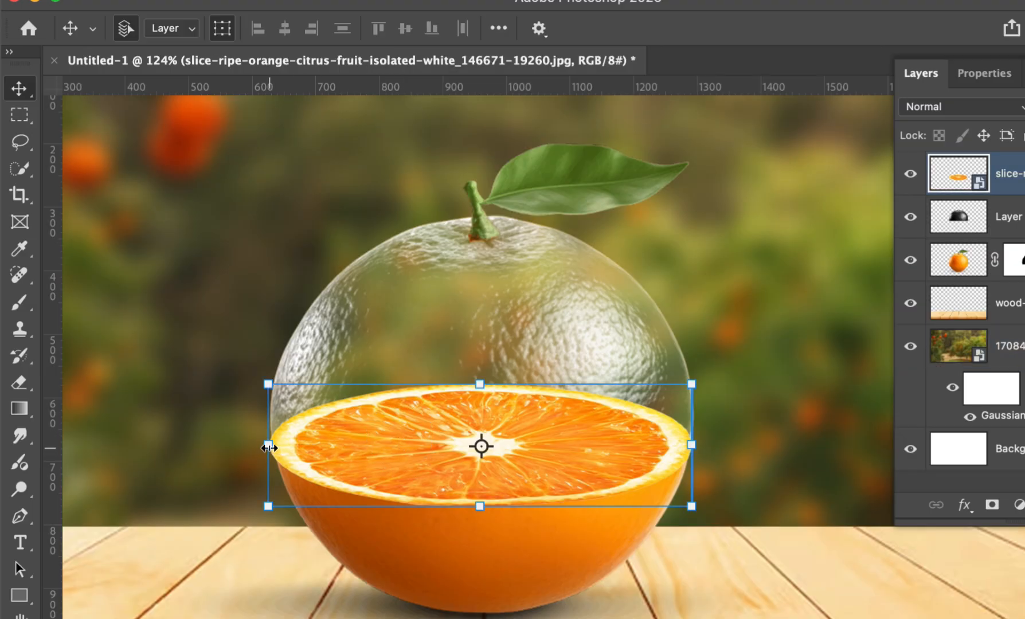
{"action": "left_click_drag", "start_coordinate": [269, 447], "coordinate": [269, 445]}
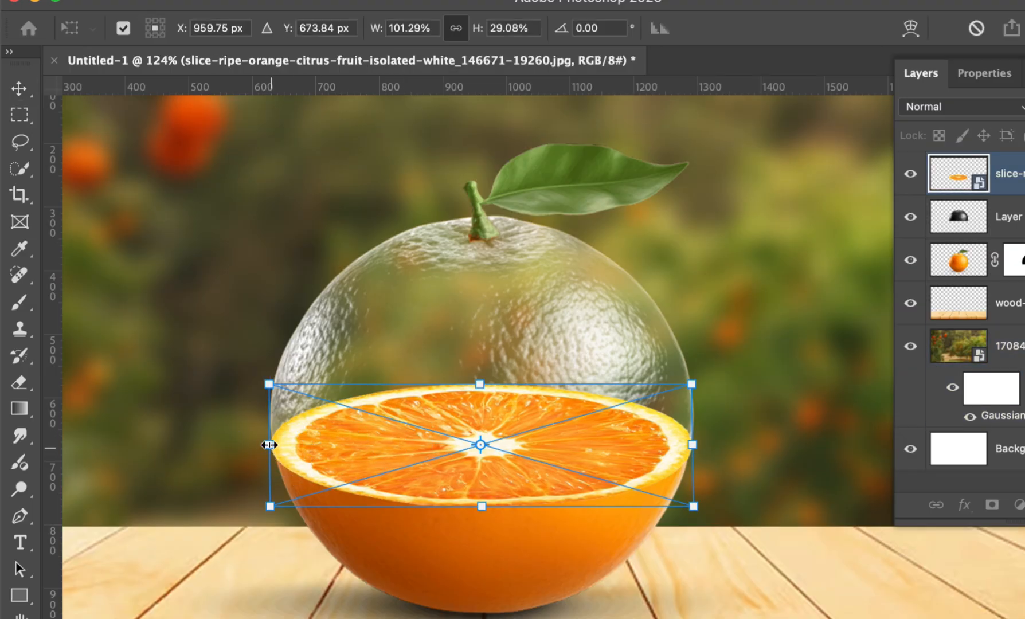
{"action": "key", "text": "Return"}
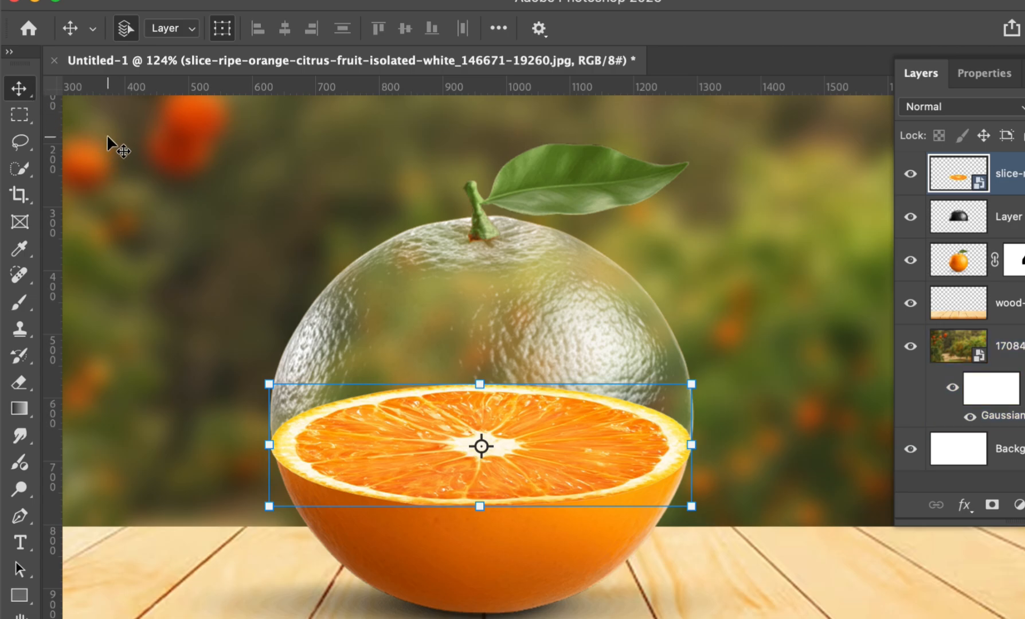
{"action": "left_click", "coordinate": [107, 135]}
Step: Narrow the orange slice slightly and move it down so its rim meets the edges of the orange's lower half
{"action": "scroll", "coordinate": [283, 369], "scroll_direction": "up", "scroll_amount": 2}
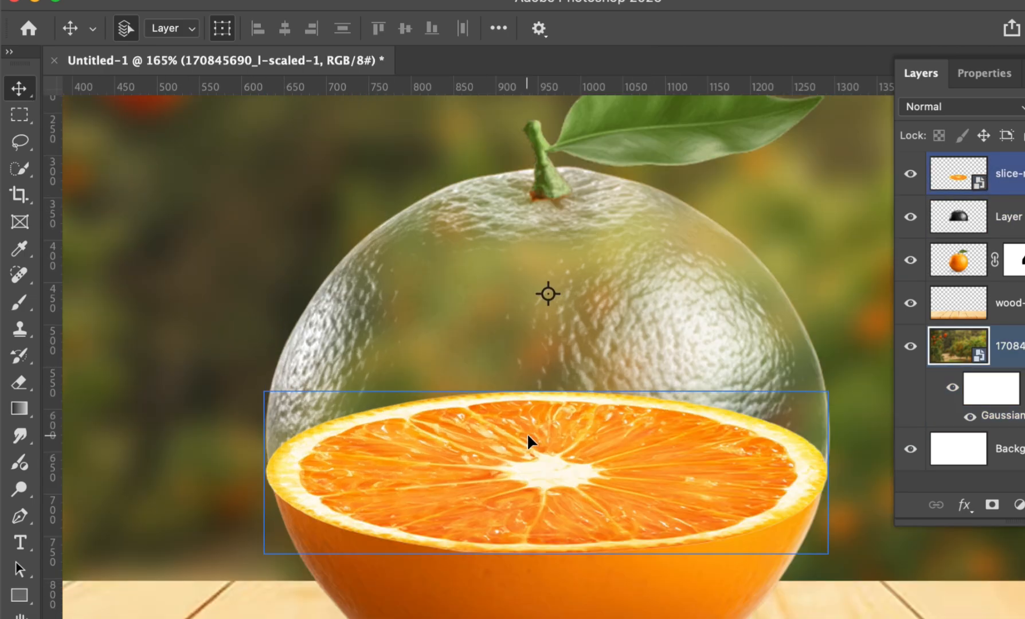
{"action": "scroll", "coordinate": [542, 435], "scroll_direction": "down", "scroll_amount": 3}
{"action": "left_click", "coordinate": [588, 450]}
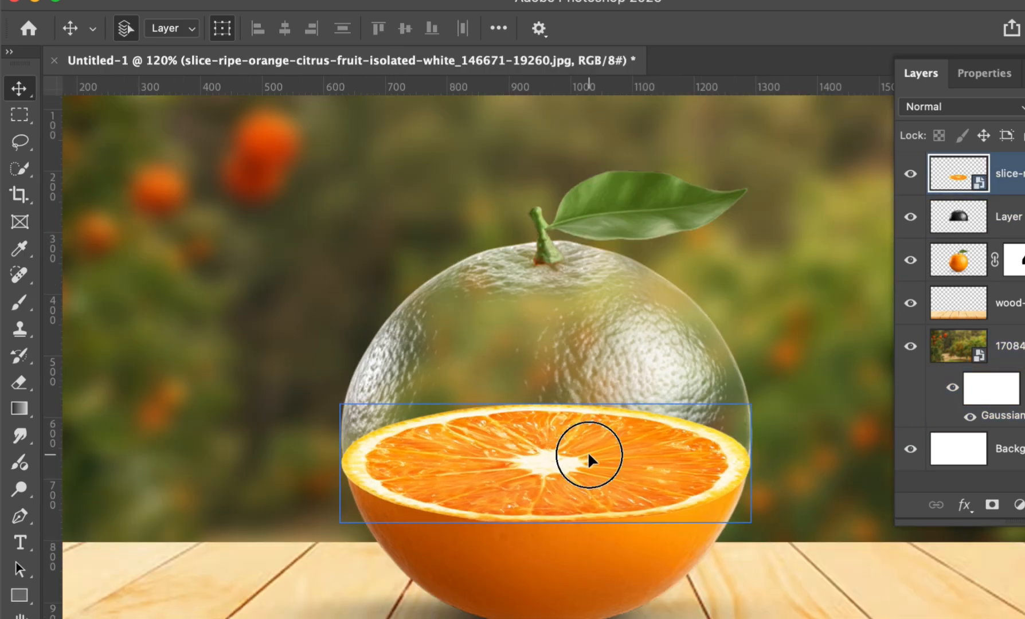
{"action": "left_click_drag", "start_coordinate": [749, 463], "coordinate": [737, 466]}
{"action": "mouse_move", "coordinate": [660, 465]}
{"action": "left_mouse_down"}
{"action": "mouse_move", "coordinate": [650, 467]}
{"action": "mouse_move", "coordinate": [656, 477]}
{"action": "left_mouse_up"}
{"action": "left_click", "coordinate": [143, 147]}
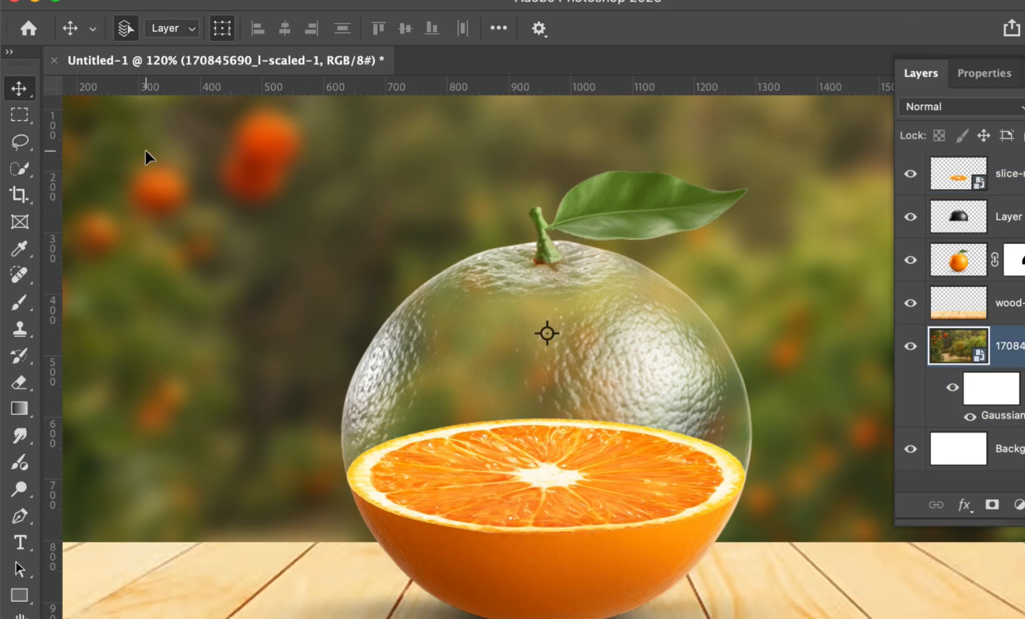
Step: Move the orange slice layer below Layer 1, directly above the masked orange fruit layer
{"action": "left_click", "coordinate": [658, 318]}
{"action": "scroll", "coordinate": [679, 372], "scroll_direction": "down", "scroll_amount": 3}
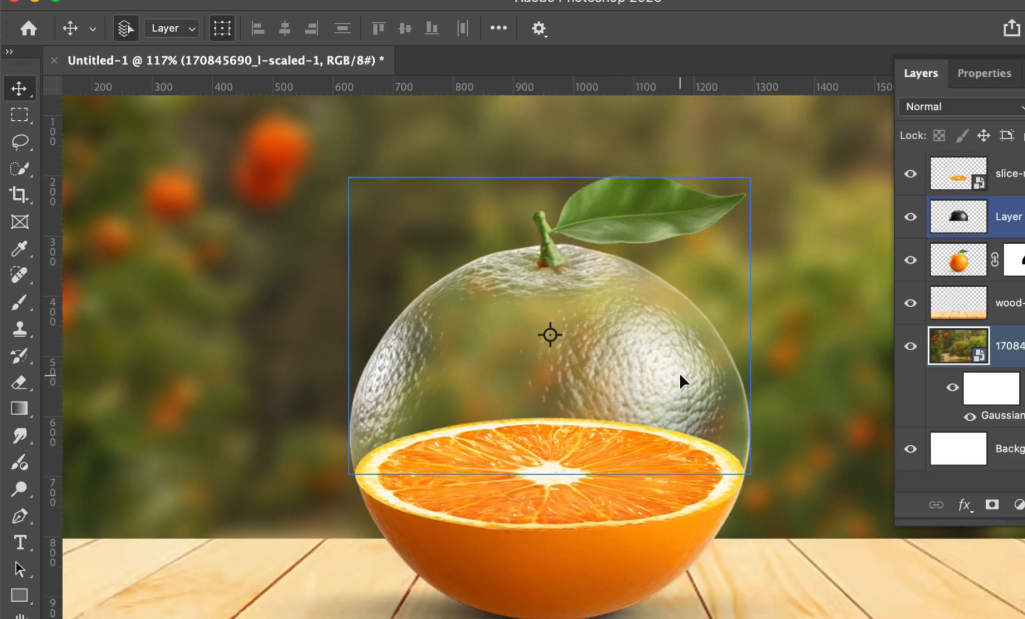
{"action": "scroll", "coordinate": [679, 373], "scroll_direction": "down", "scroll_amount": 2}
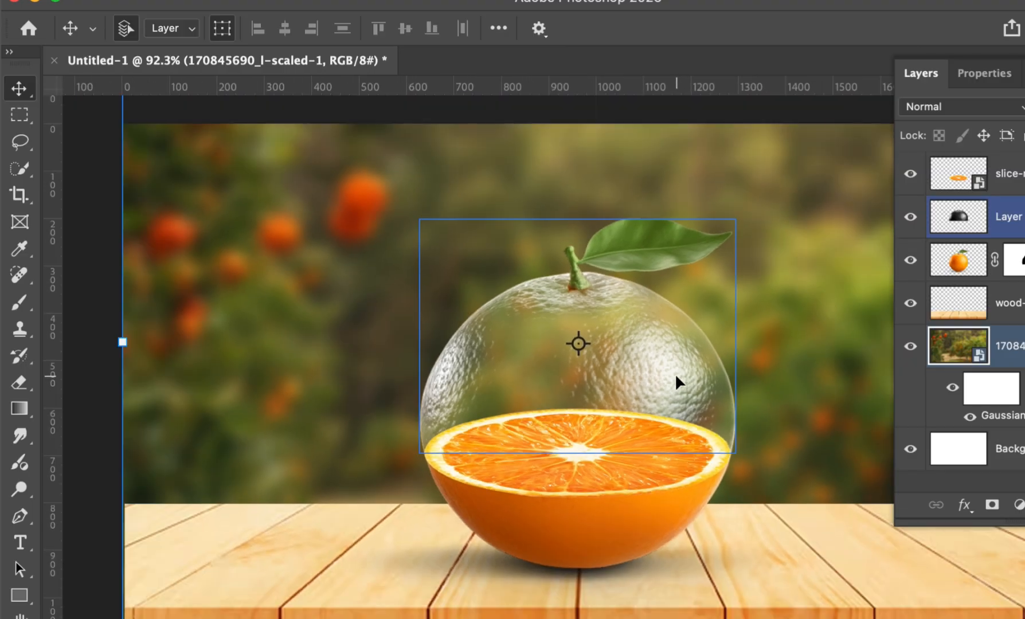
{"action": "key", "text": "h"}
{"action": "left_click_drag", "start_coordinate": [650, 368], "coordinate": [588, 365]}
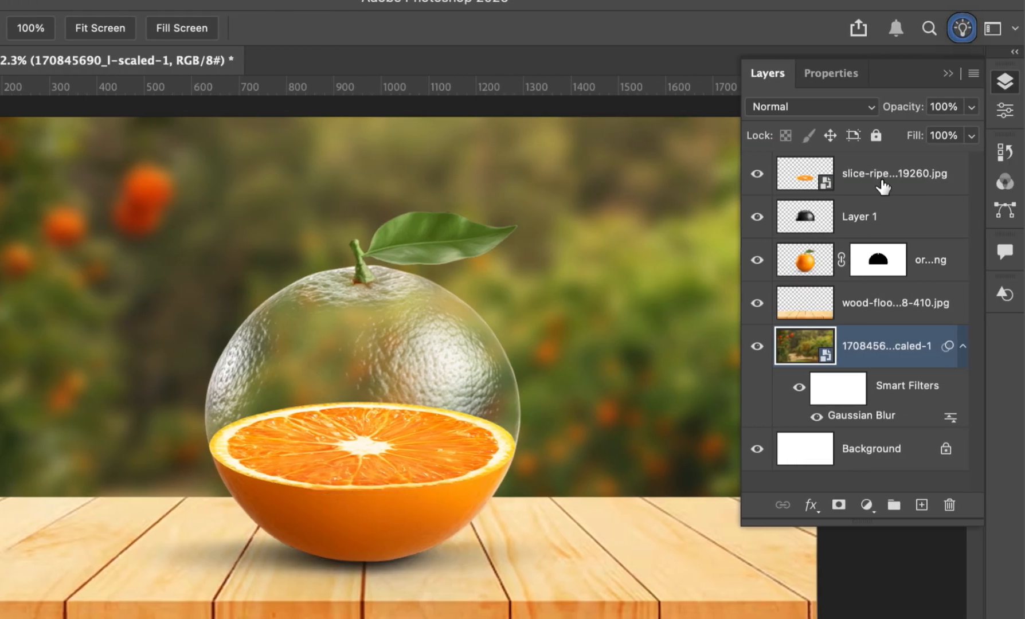
{"action": "left_click", "coordinate": [883, 186]}
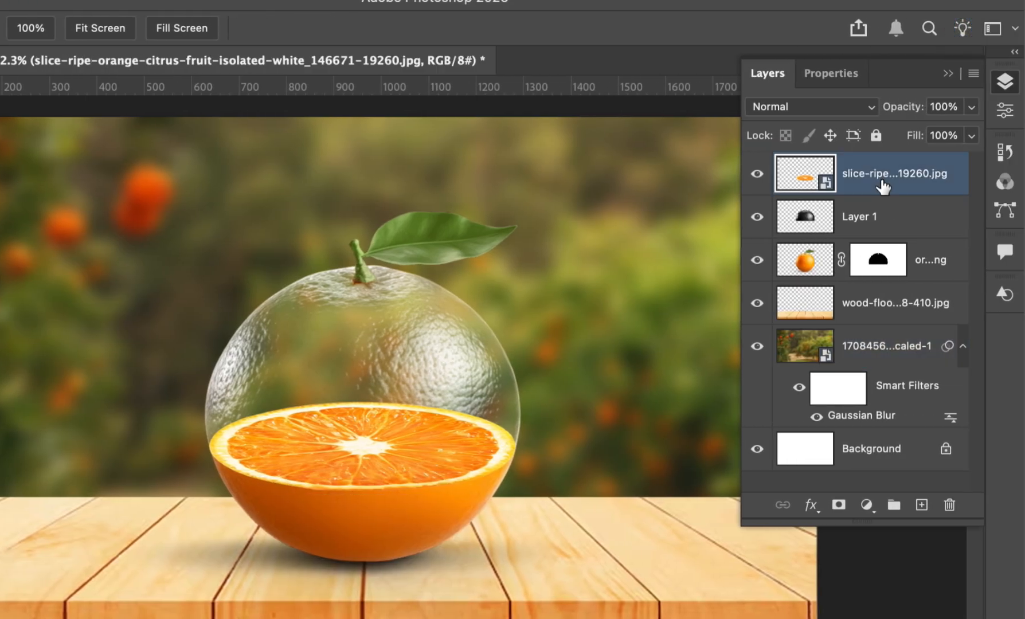
{"action": "left_click_drag", "start_coordinate": [854, 192], "coordinate": [852, 237]}
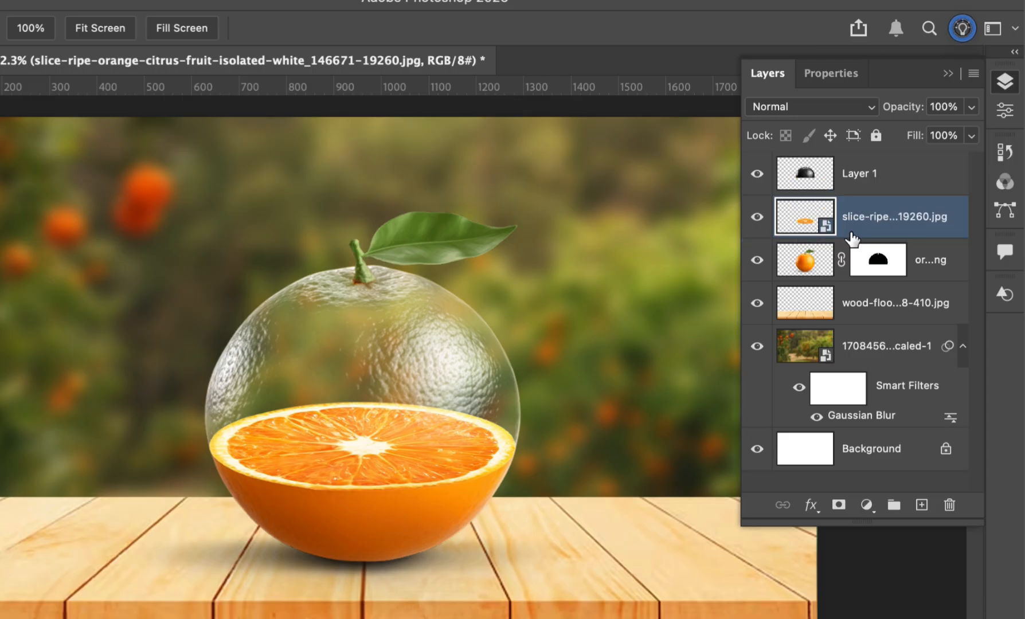
Step: Warp the glass peel on Layer 1 so its straight lower edge bows down along the slice's front rim
{"action": "left_click", "coordinate": [864, 180]}
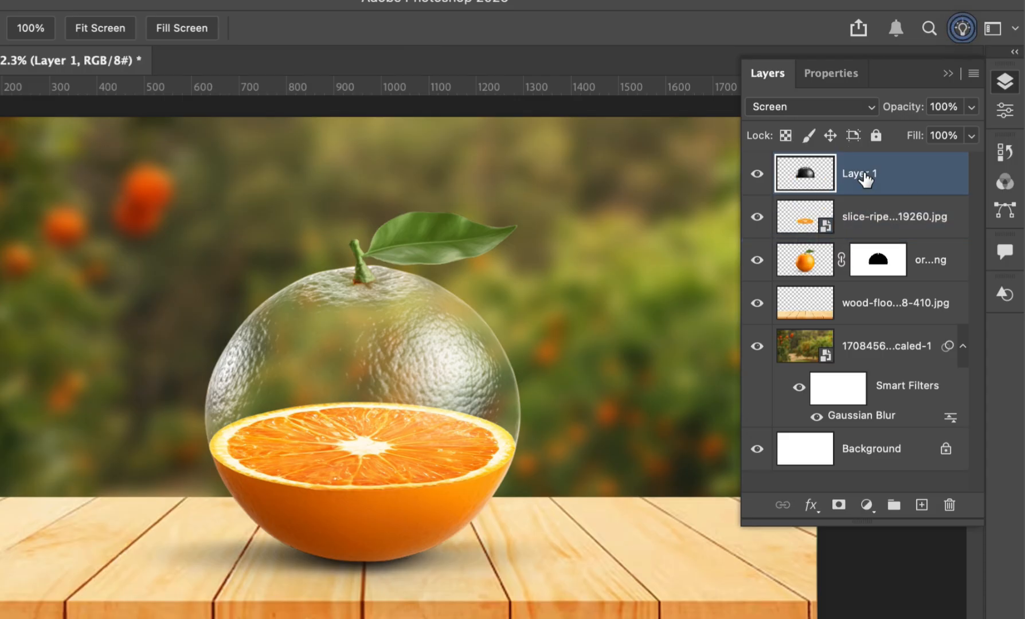
{"action": "key", "text": "ctrl+t"}
{"action": "right_click", "coordinate": [390, 346]}
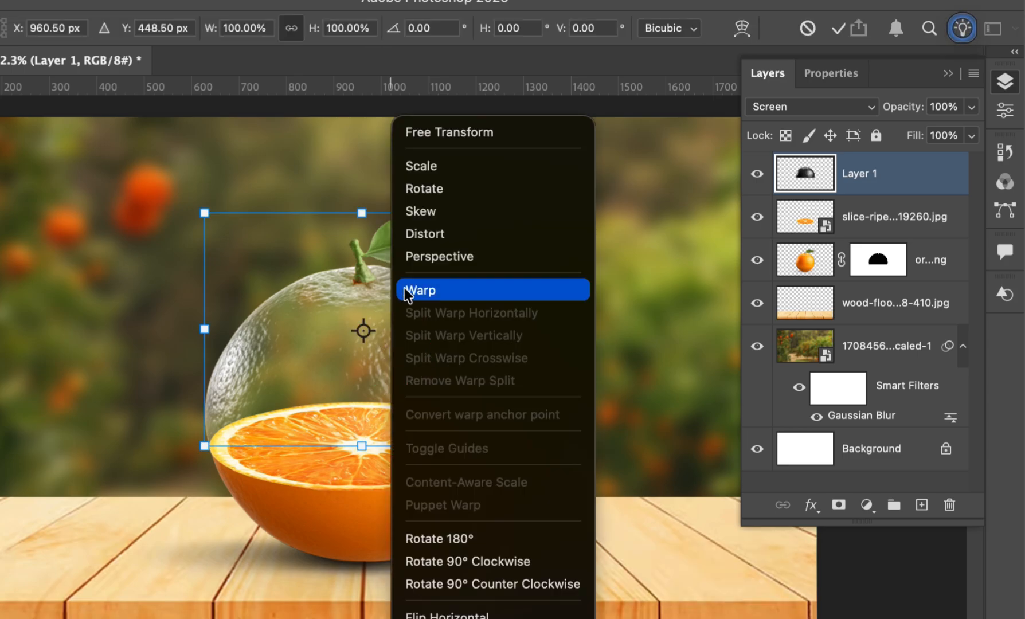
{"action": "left_click", "coordinate": [425, 288]}
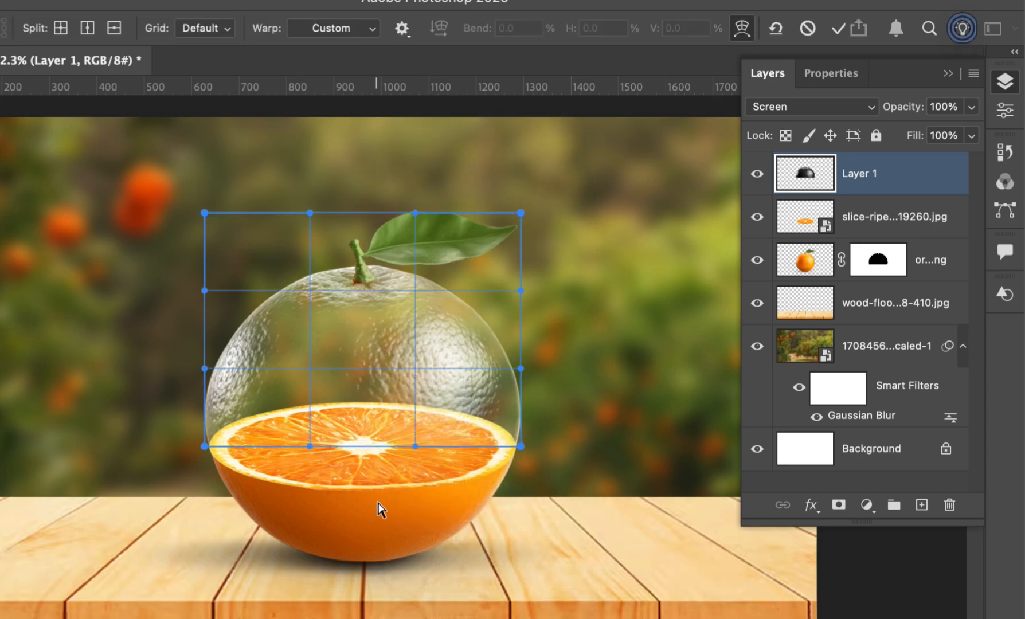
{"action": "scroll", "coordinate": [432, 487], "scroll_direction": "up", "scroll_amount": 3}
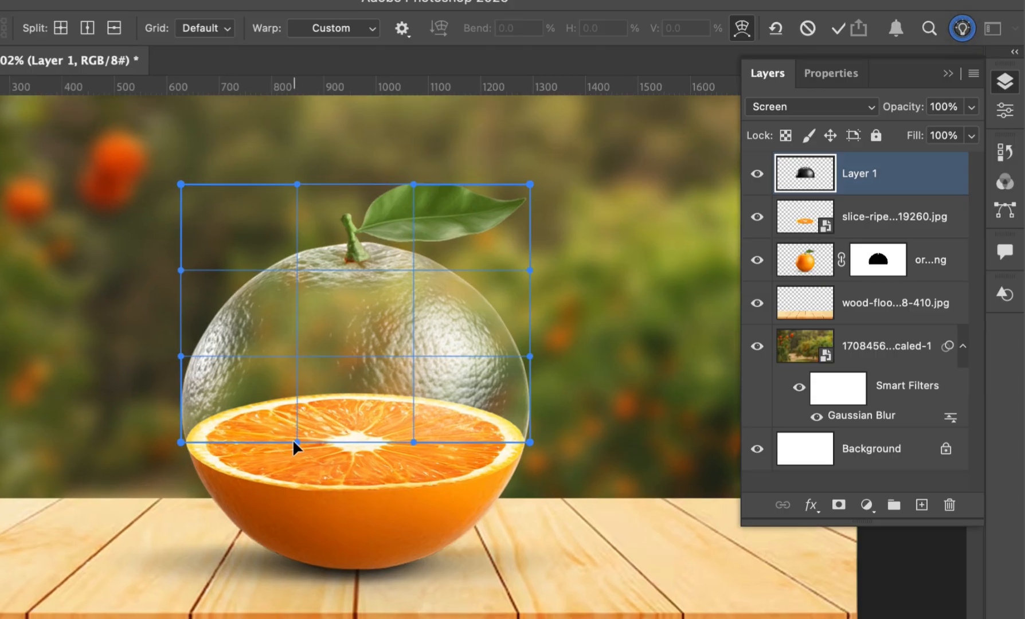
{"action": "left_click_drag", "start_coordinate": [296, 445], "coordinate": [288, 534]}
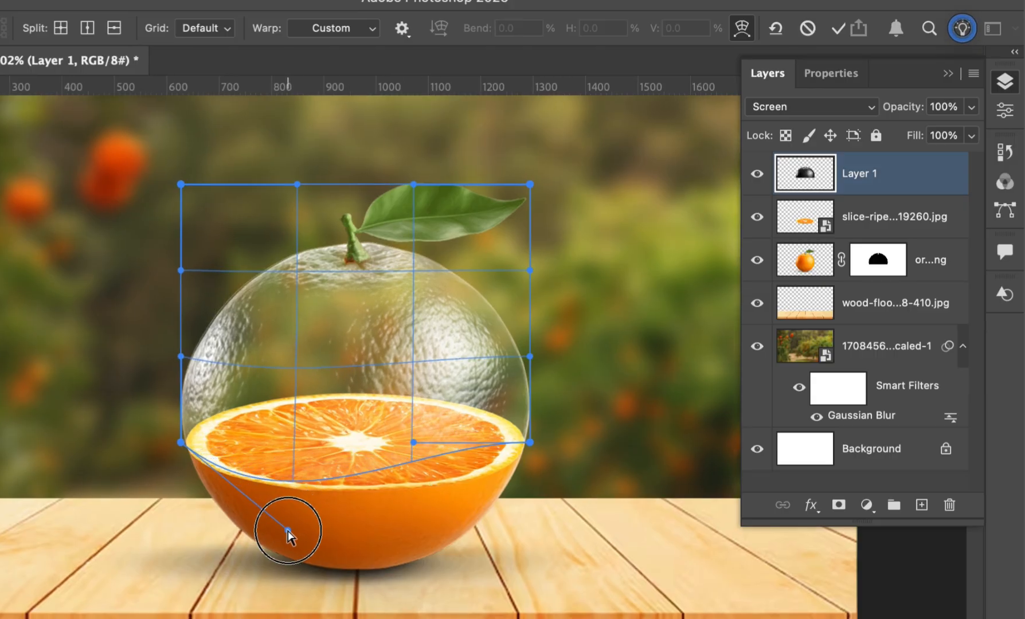
{"action": "left_click_drag", "start_coordinate": [410, 445], "coordinate": [513, 490]}
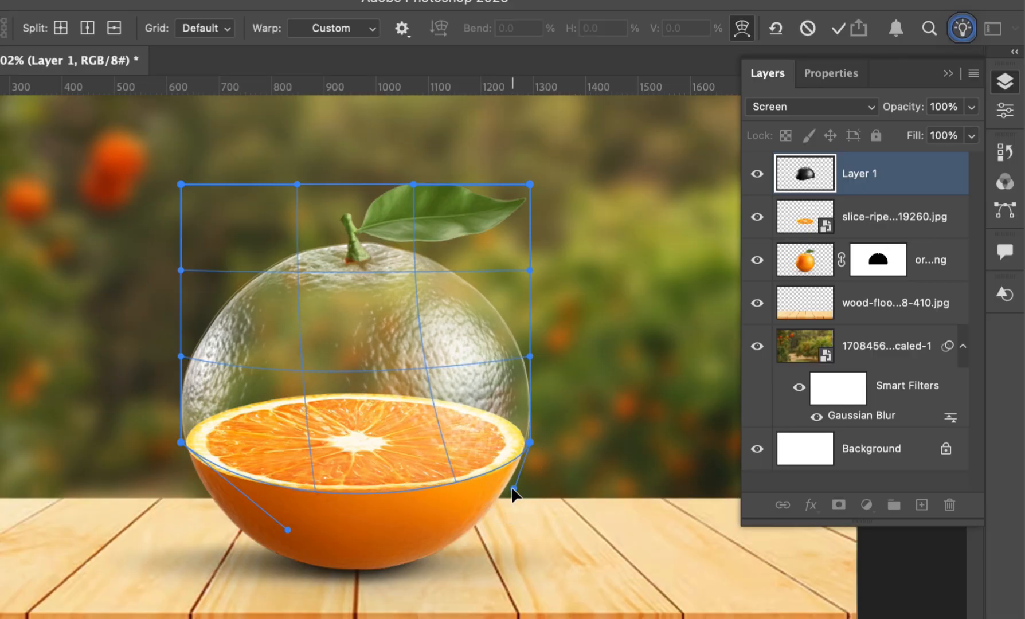
Step: Refine the Layer 1 warp curve and pull both lower corners slightly inward to meet the slice's edges, then apply it
{"action": "left_click_drag", "start_coordinate": [288, 530], "coordinate": [226, 517]}
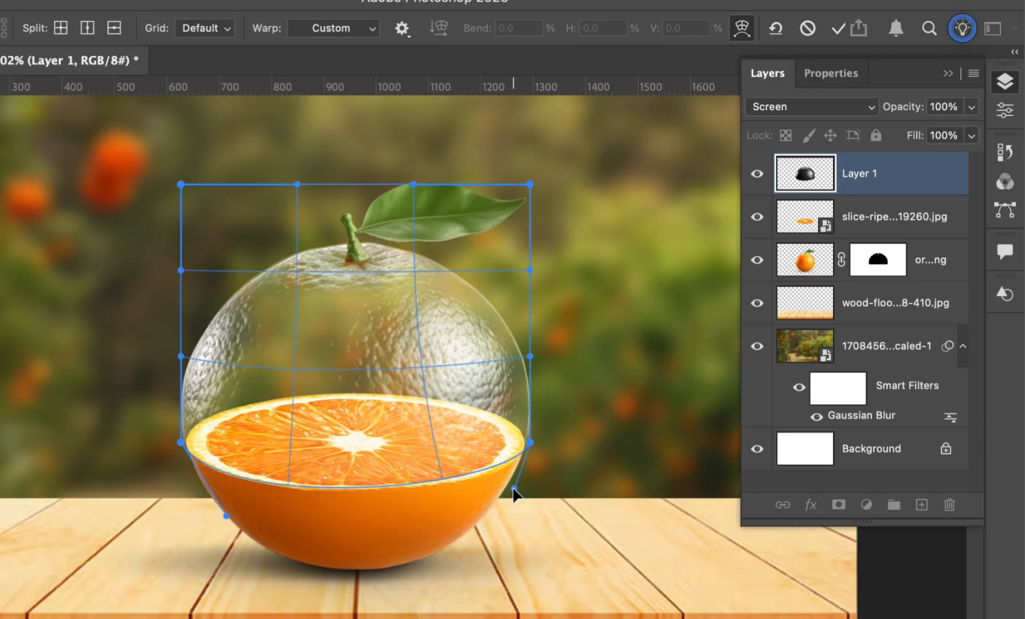
{"action": "mouse_move", "coordinate": [513, 488]}
{"action": "left_mouse_down"}
{"action": "mouse_move", "coordinate": [488, 512]}
{"action": "mouse_move", "coordinate": [487, 496]}
{"action": "mouse_move", "coordinate": [529, 469]}
{"action": "mouse_move", "coordinate": [515, 498]}
{"action": "left_mouse_up"}
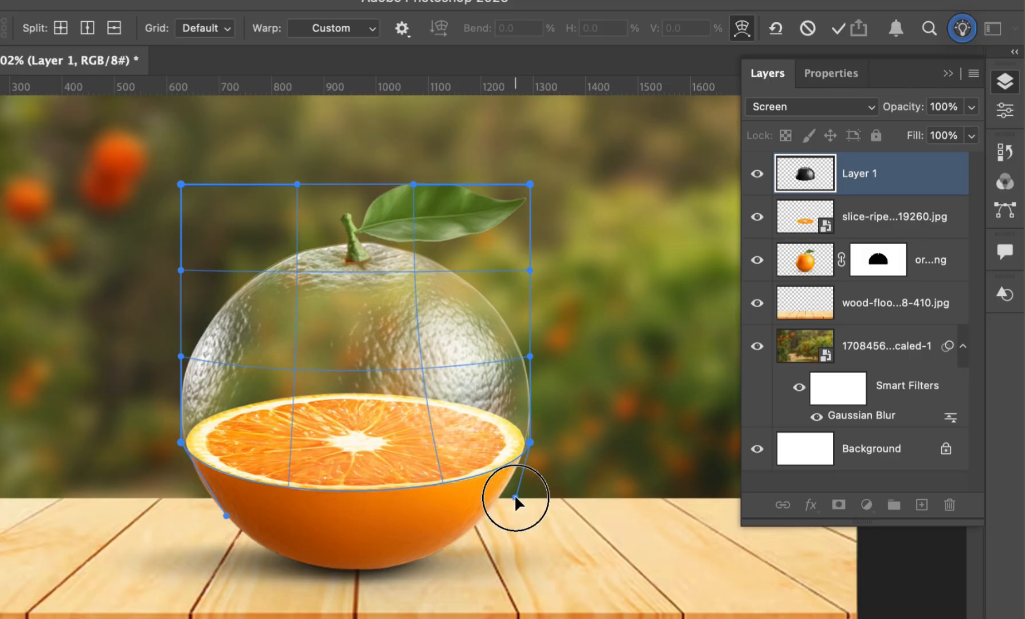
{"action": "left_click_drag", "start_coordinate": [529, 440], "coordinate": [526, 442]}
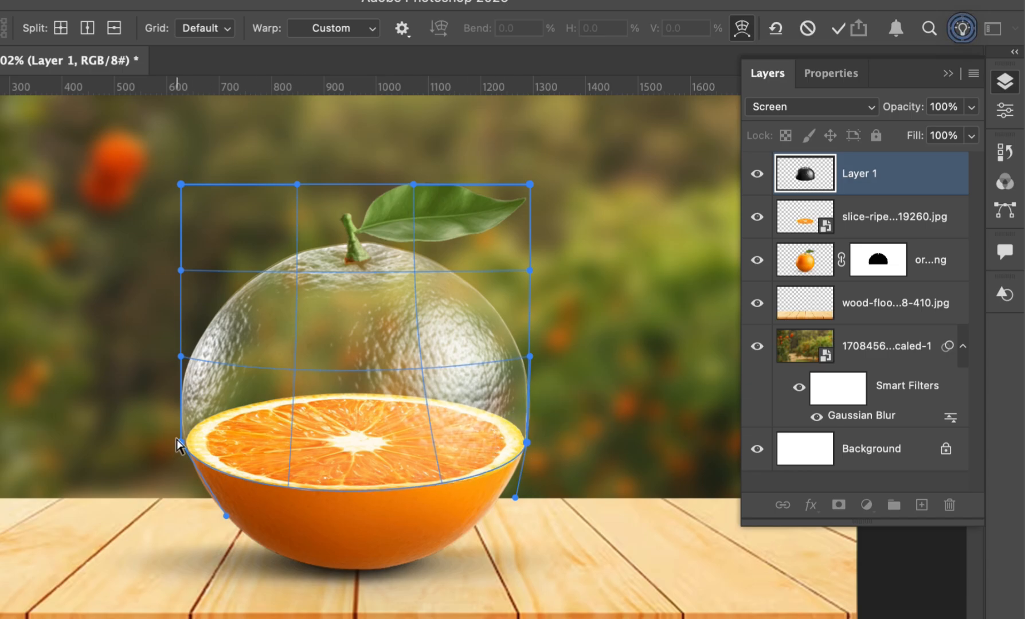
{"action": "left_click_drag", "start_coordinate": [180, 440], "coordinate": [184, 442]}
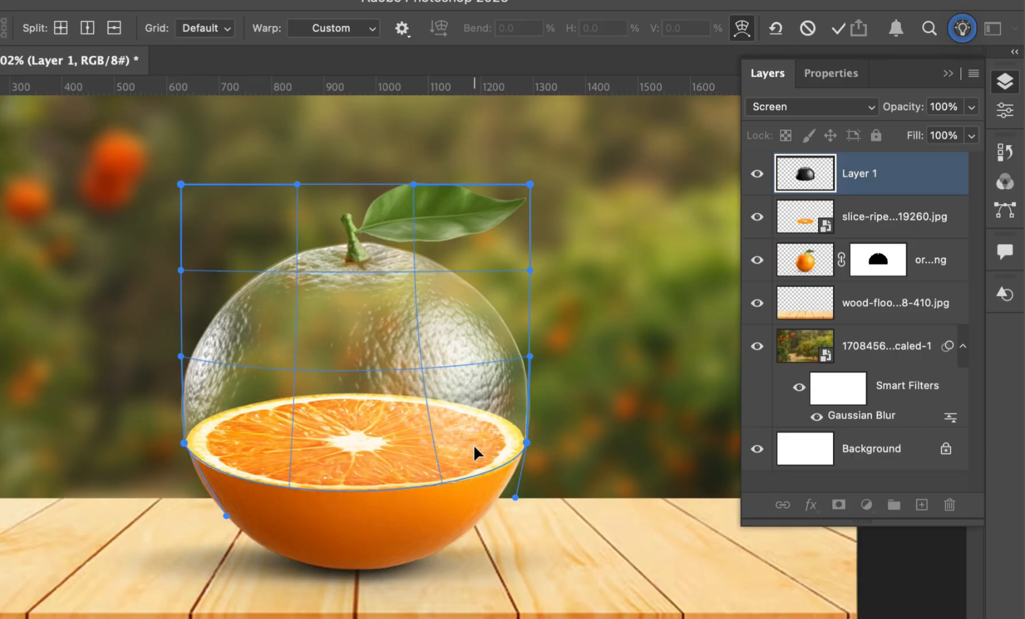
{"action": "key", "text": "Return"}
Step: Place the orange tree PNG from the Finder's recent files directly above the orange slice layer
{"action": "key", "text": "space"}
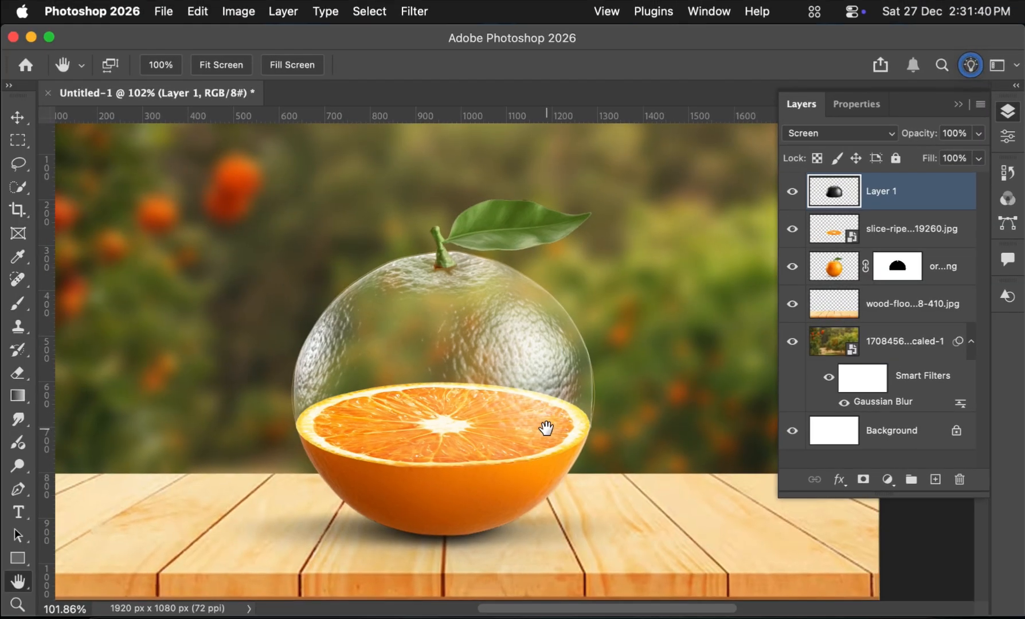
{"action": "scroll", "coordinate": [555, 406], "scroll_direction": "down", "scroll_amount": 3}
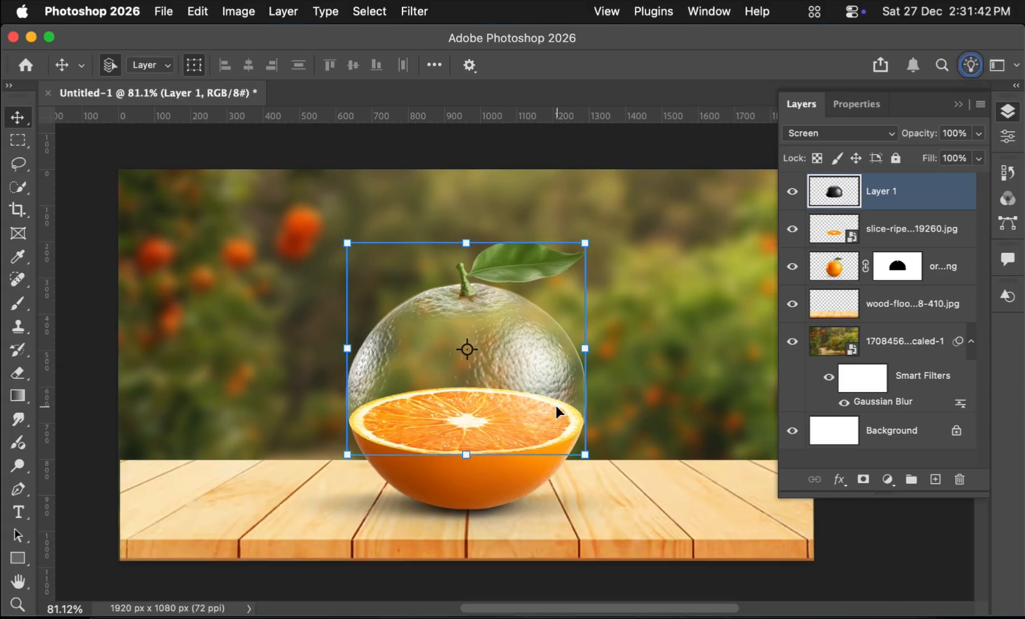
{"action": "key", "text": "space"}
{"action": "left_click_drag", "start_coordinate": [544, 396], "coordinate": [490, 365]}
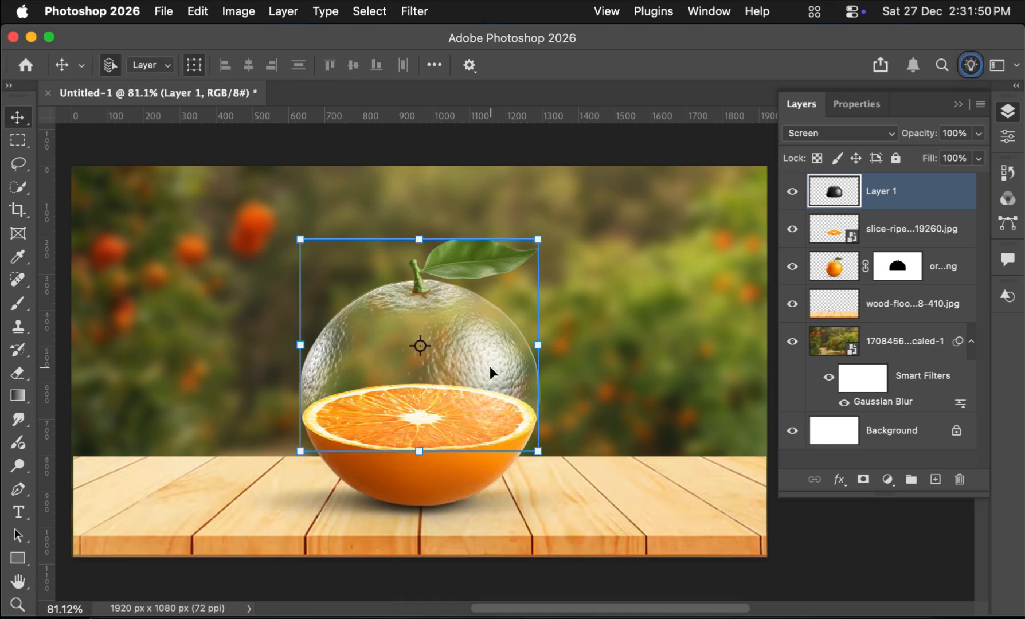
{"action": "left_click", "coordinate": [890, 222]}
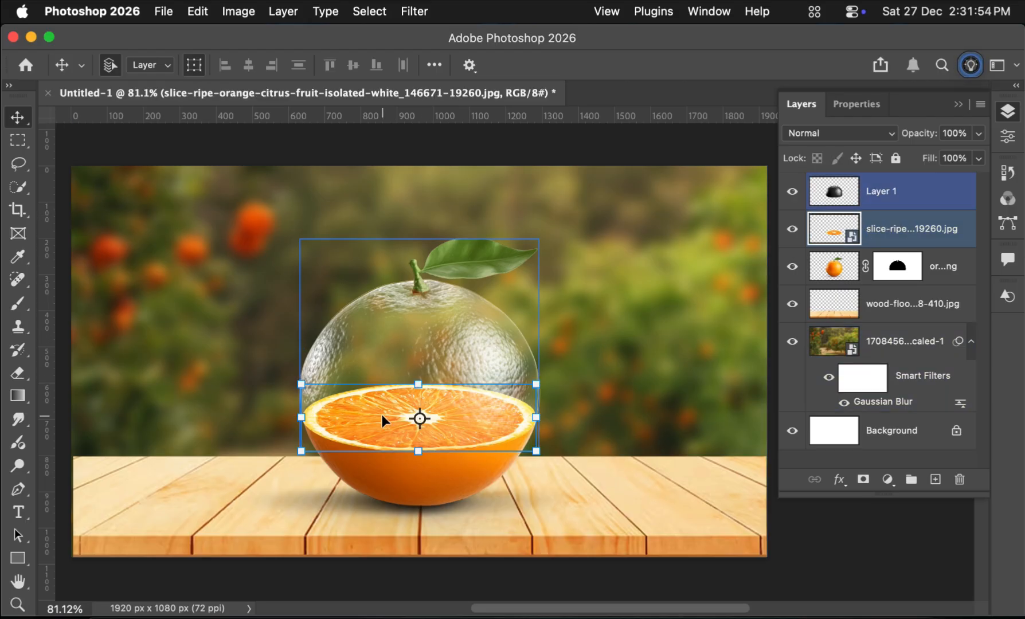
{"action": "left_click", "coordinate": [101, 612]}
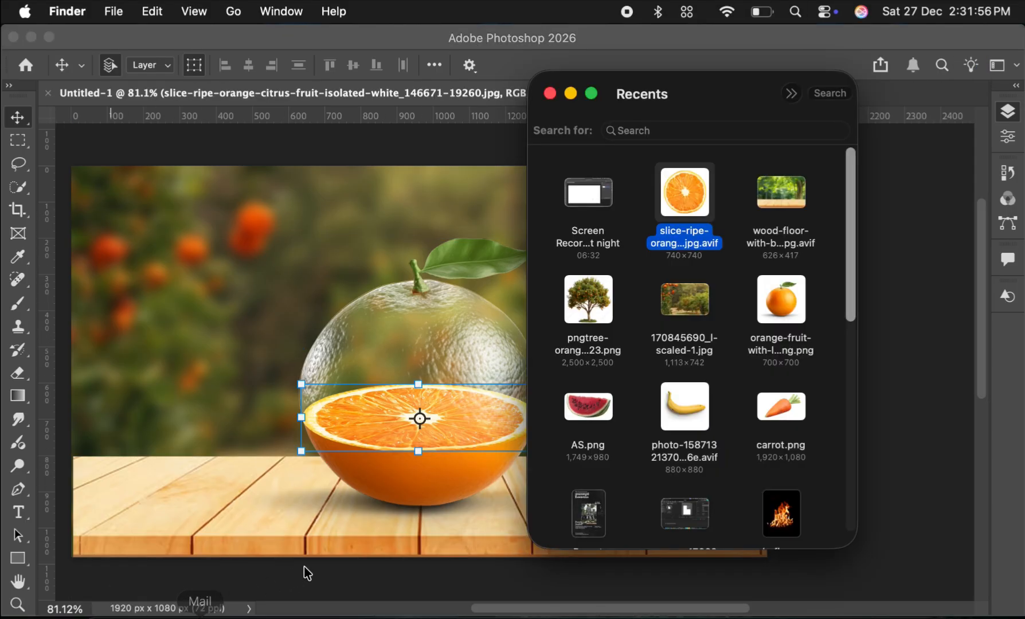
{"action": "left_click_drag", "start_coordinate": [593, 291], "coordinate": [436, 357]}
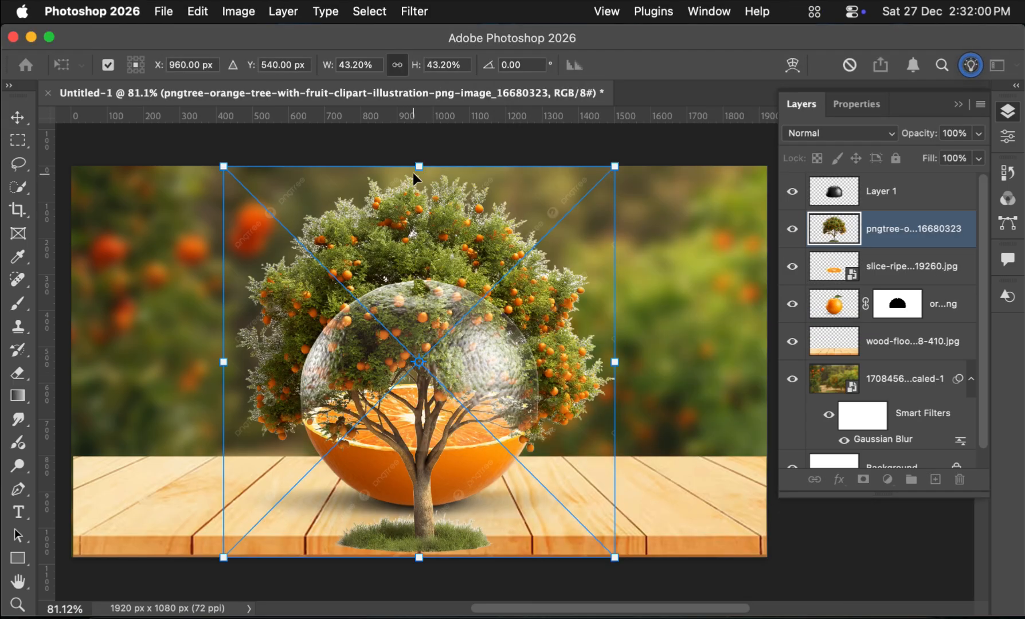
Step: Scale the placed tree down to about 310 px wide and stand it on the slice's centre inside the glass peel
{"action": "left_click_drag", "start_coordinate": [419, 166], "coordinate": [441, 444]}
{"action": "left_click_drag", "start_coordinate": [537, 444], "coordinate": [535, 443]}
{"action": "left_click_drag", "start_coordinate": [507, 489], "coordinate": [499, 313]}
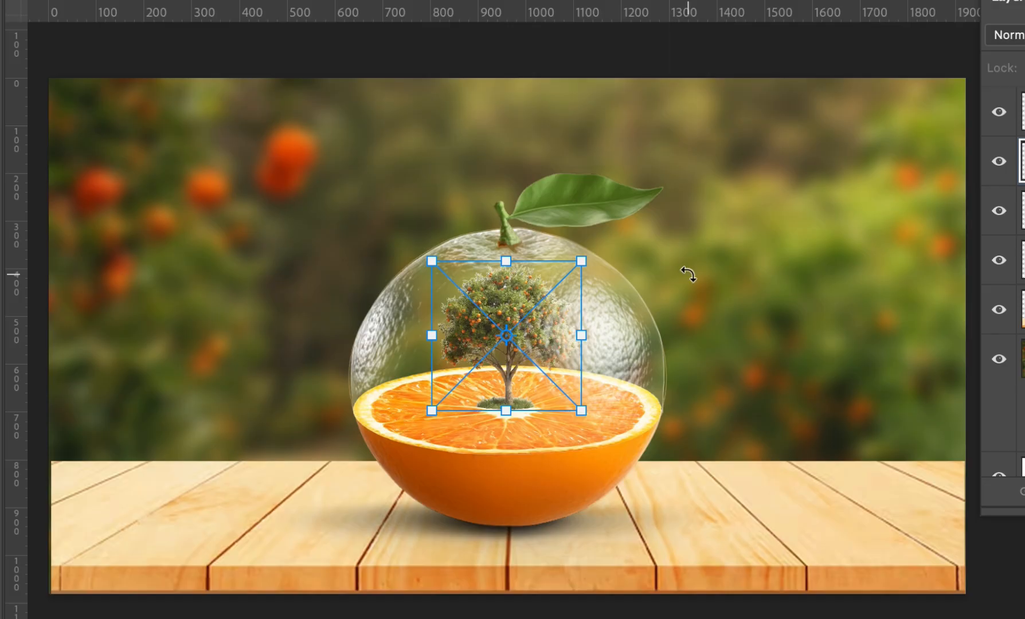
Step: Nudge the tree slightly down and to the right so its grassy base sits on the white core of the slice
{"action": "key", "text": "Down"}
{"action": "key", "text": "Down"}
{"action": "key", "text": "Down"}
{"action": "key", "text": "Down"}
{"action": "key", "text": "Down"}
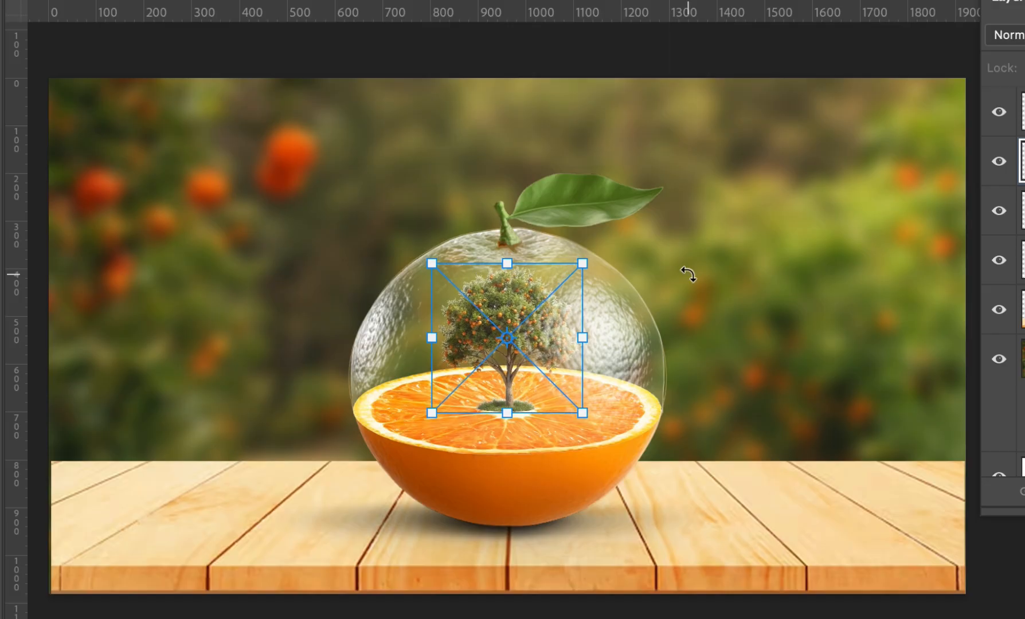
{"action": "key", "text": "Down"}
{"action": "key", "text": "Down"}
{"action": "key", "text": "Down"}
{"action": "key", "text": "Down"}
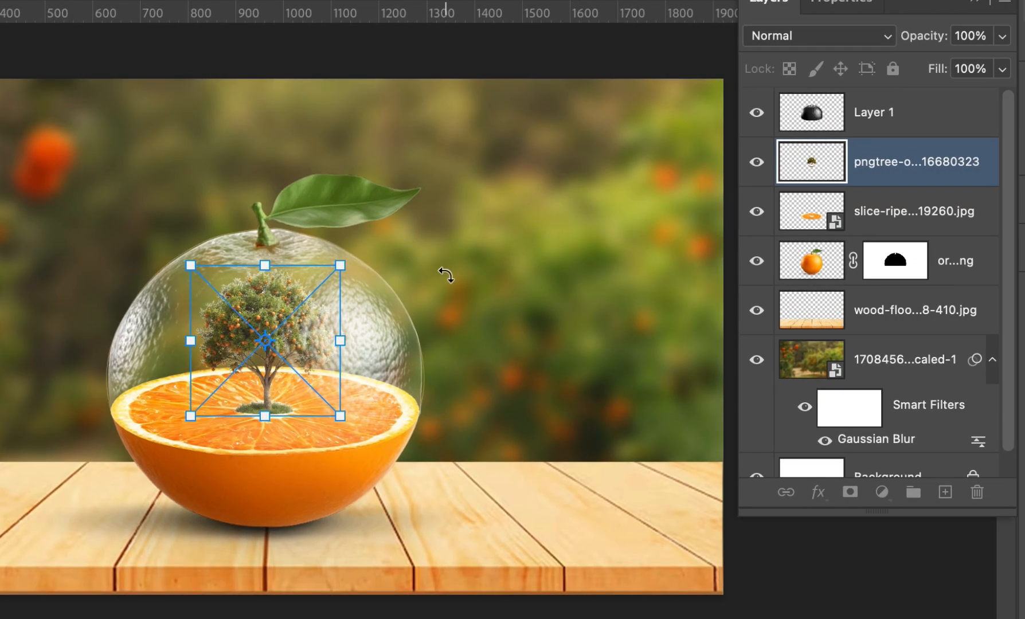
{"action": "key", "text": "Right"}
{"action": "key", "text": "Right"}
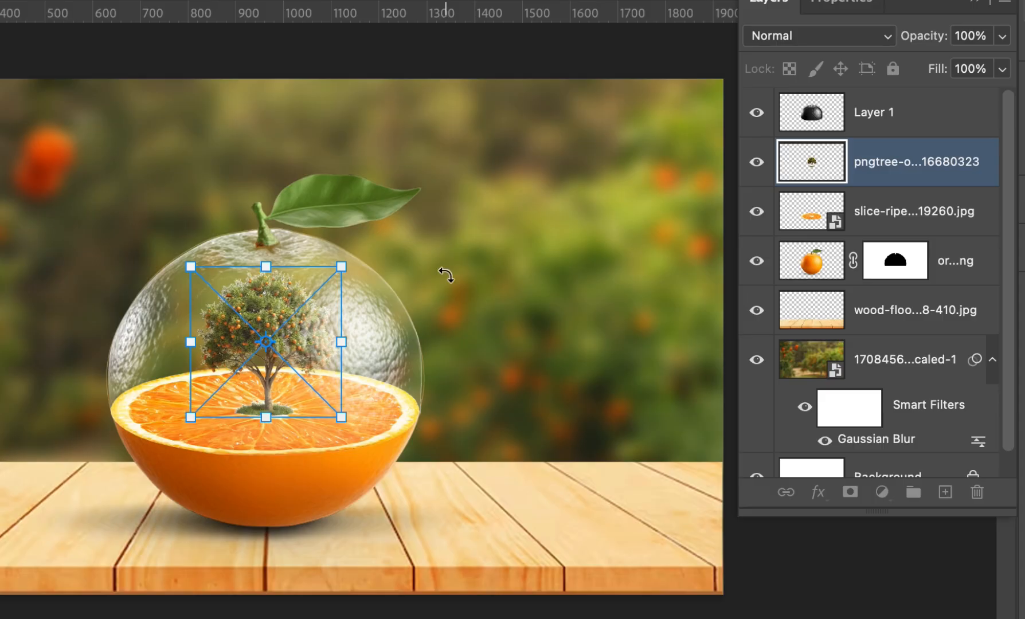
{"action": "key", "text": "Right"}
{"action": "key", "text": "Right"}
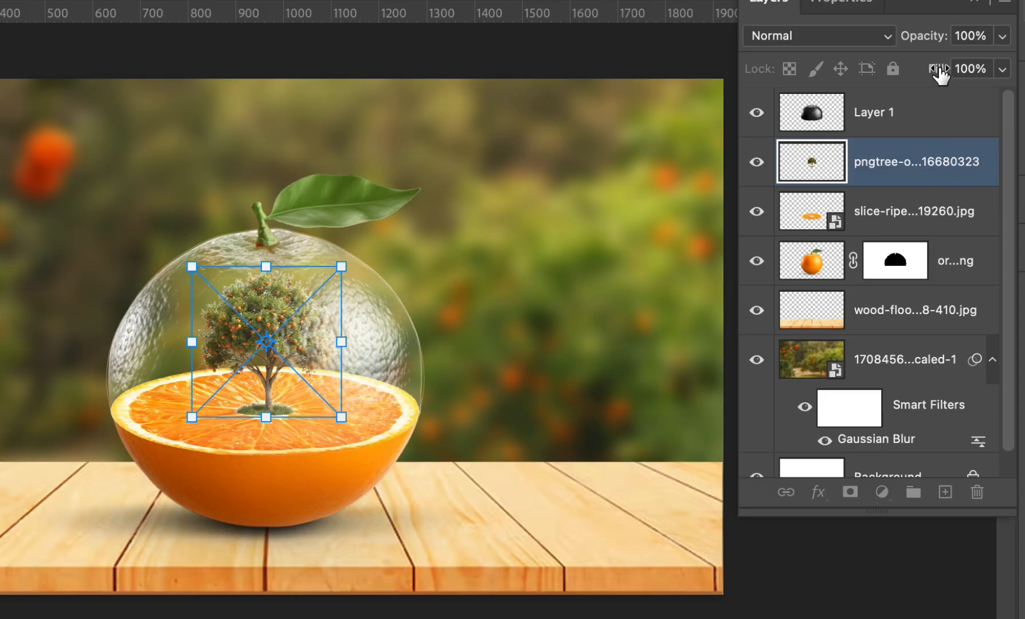
Step: Set the tree layer's fill to 86%, commit its placement and deselect all layers
{"action": "mouse_move", "coordinate": [938, 73]}
{"action": "left_mouse_down"}
{"action": "mouse_move", "coordinate": [913, 73]}
{"action": "mouse_move", "coordinate": [920, 68]}
{"action": "left_mouse_up"}
{"action": "key", "text": "Return"}
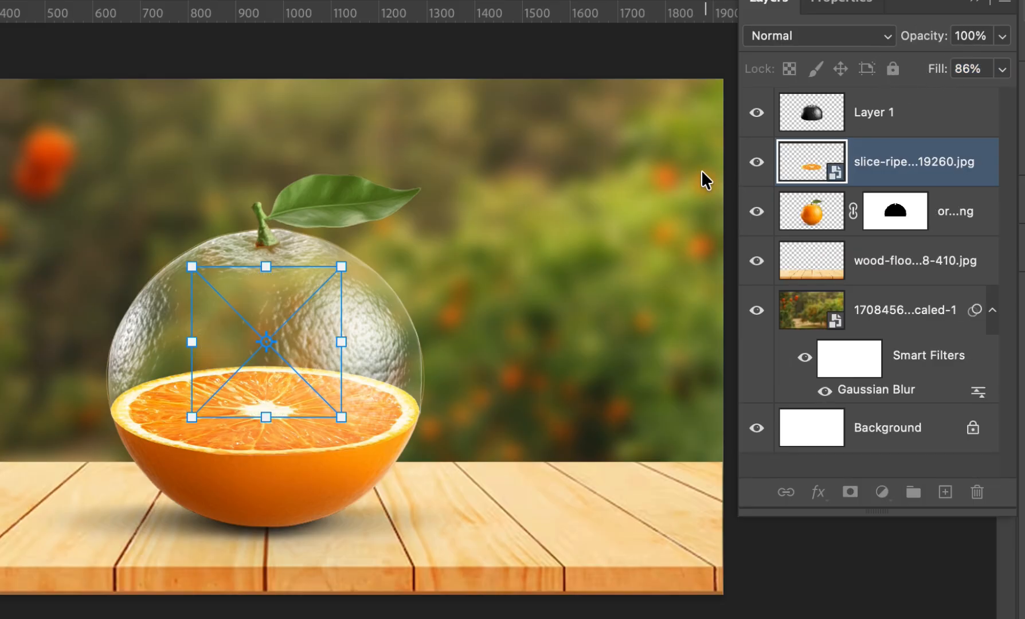
{"action": "left_click", "coordinate": [867, 589]}
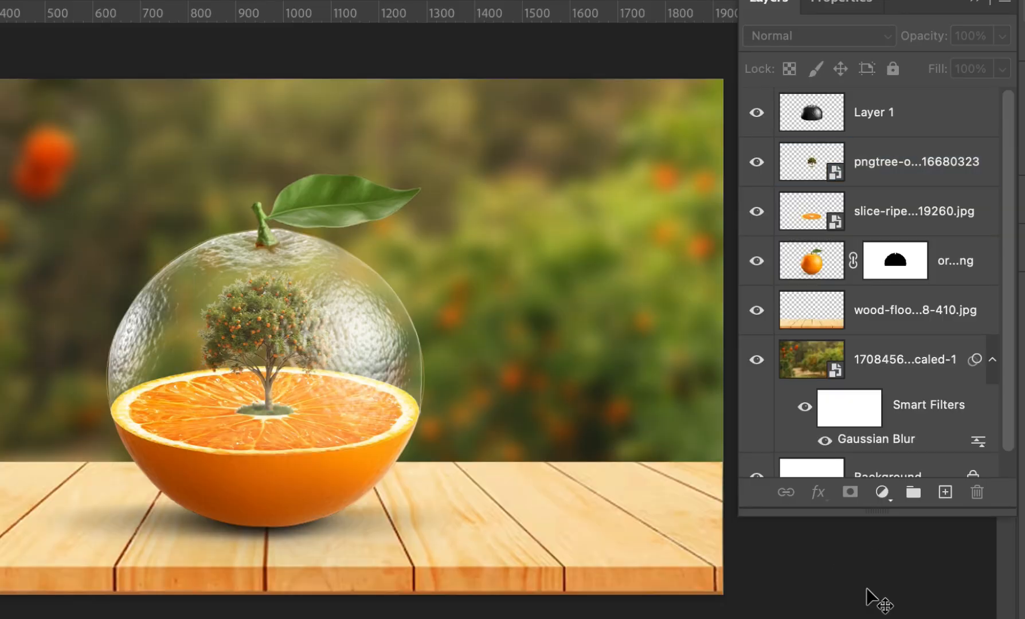